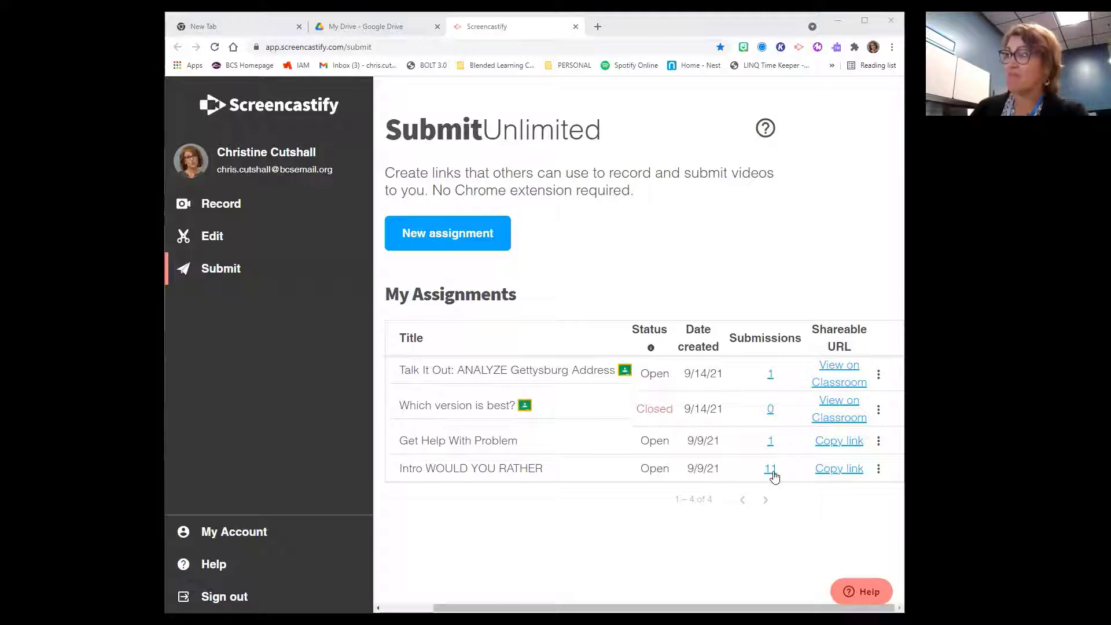
# - View the submitted videos for Intro WOULD YOU RATHER and their parent Screencastify Submit folder in Google Drive, and return to Screencastify
pyautogui.click(770, 469)
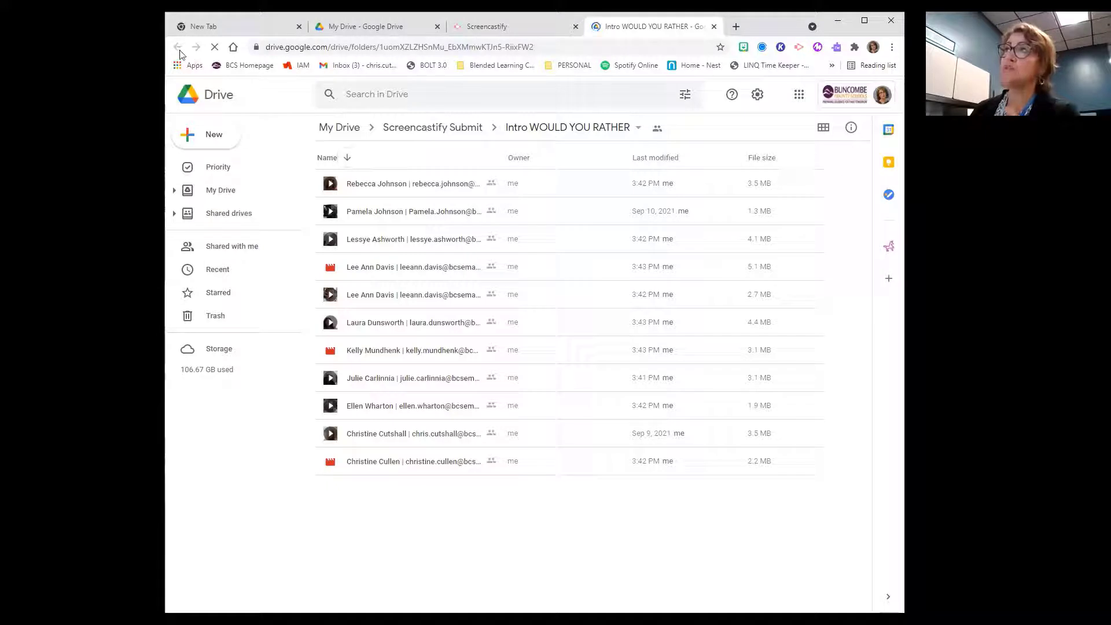
pyautogui.click(462, 128)
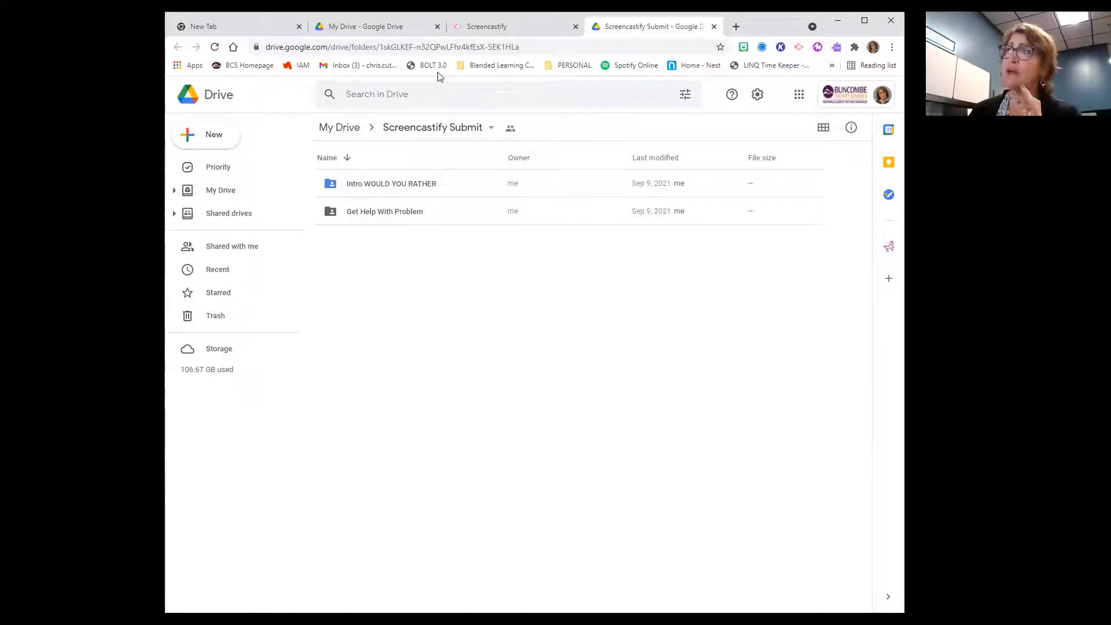
pyautogui.click(488, 31)
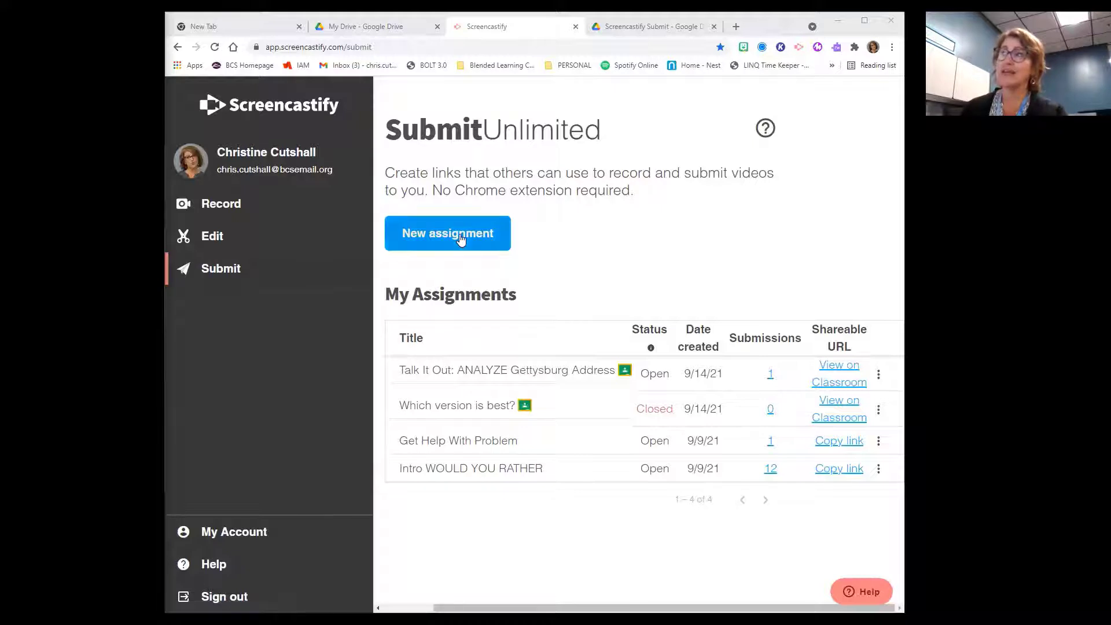
# - Start a new assignment of the Google Classroom type with the recording type Webcam recording only
pyautogui.click(460, 234)
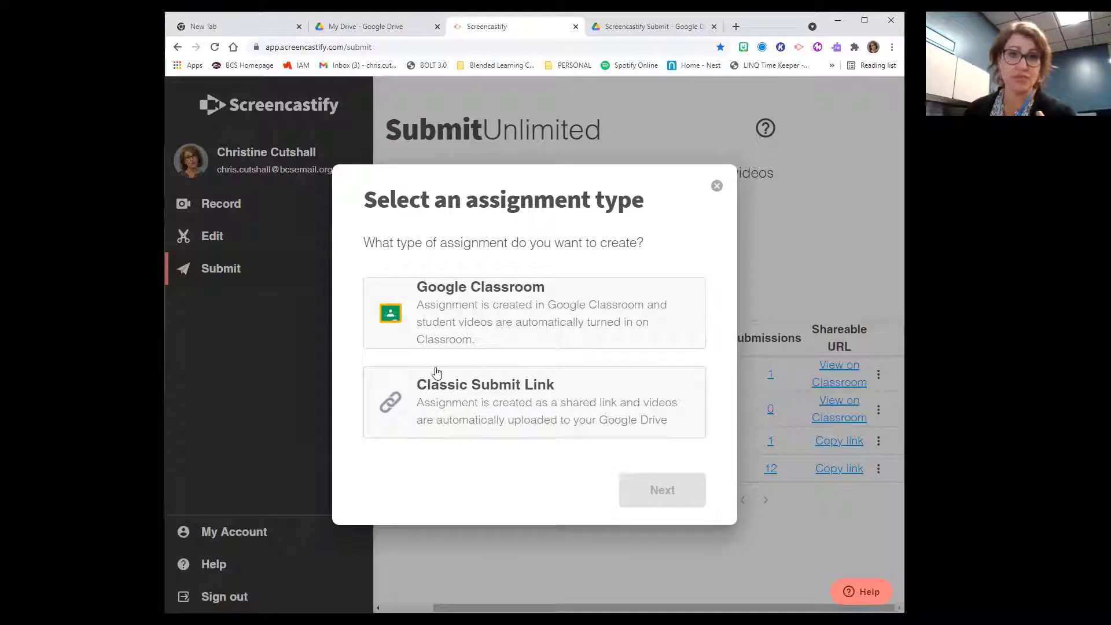
pyautogui.click(496, 300)
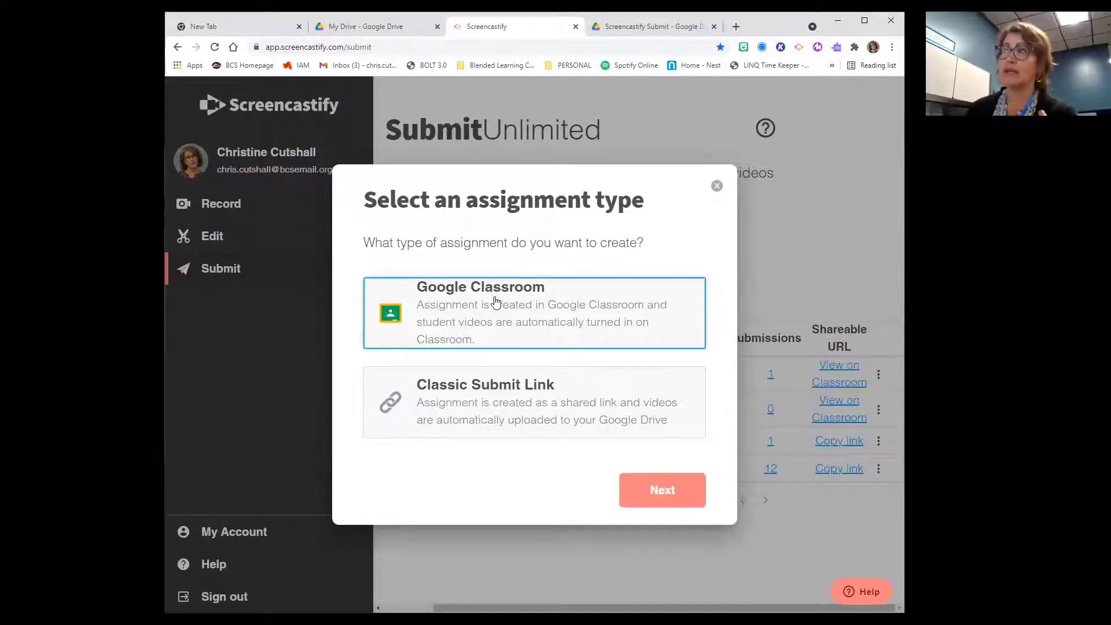
pyautogui.click(647, 498)
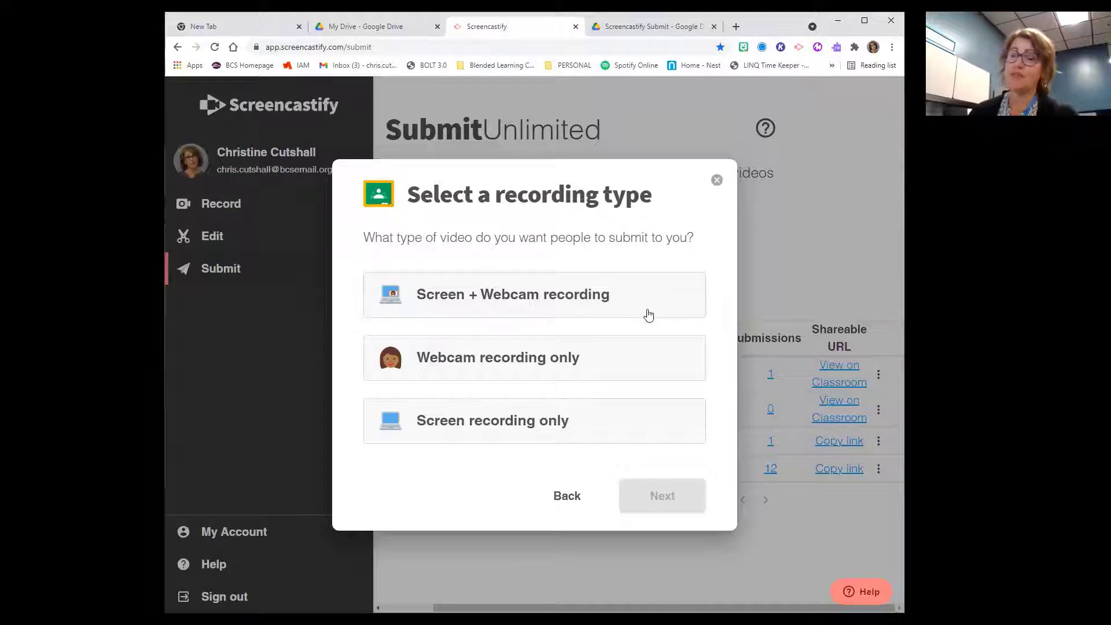
pyautogui.click(514, 359)
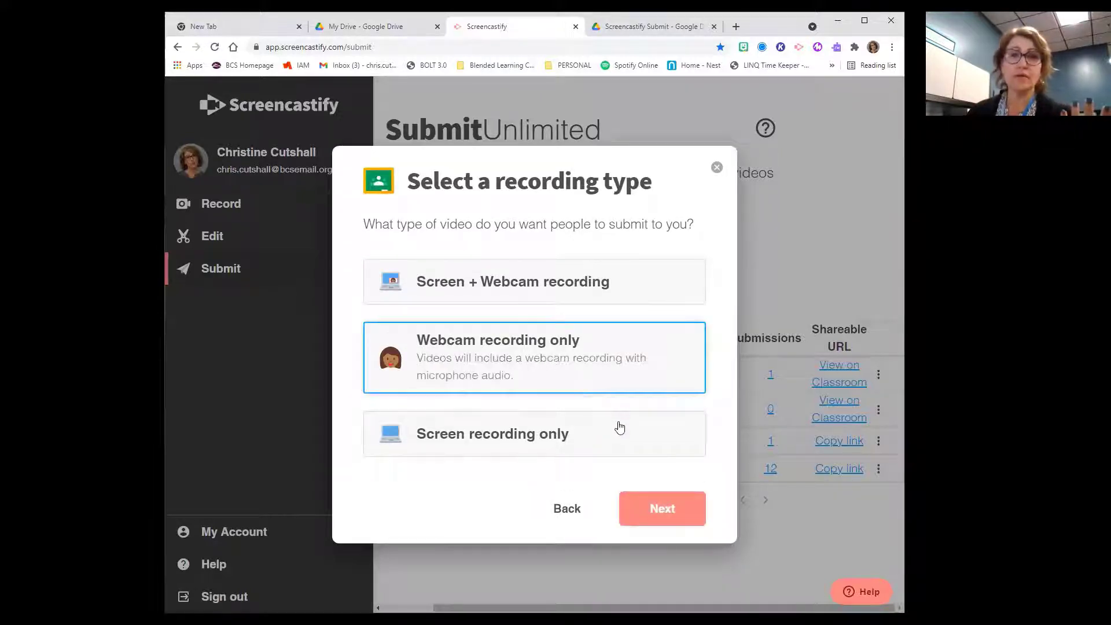
pyautogui.click(655, 505)
# - Title the assignment "Analyze - Treasure of Lemon Brown", leave the instructions blank and continue to the Classroom setup
pyautogui.click(427, 328)
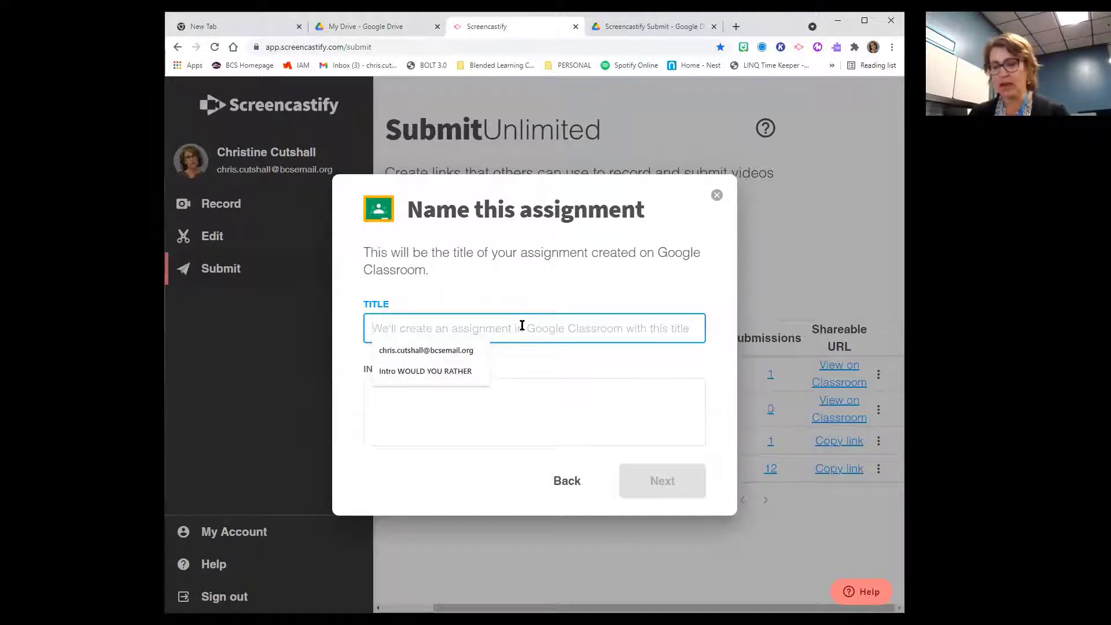
pyautogui.write('Ana')
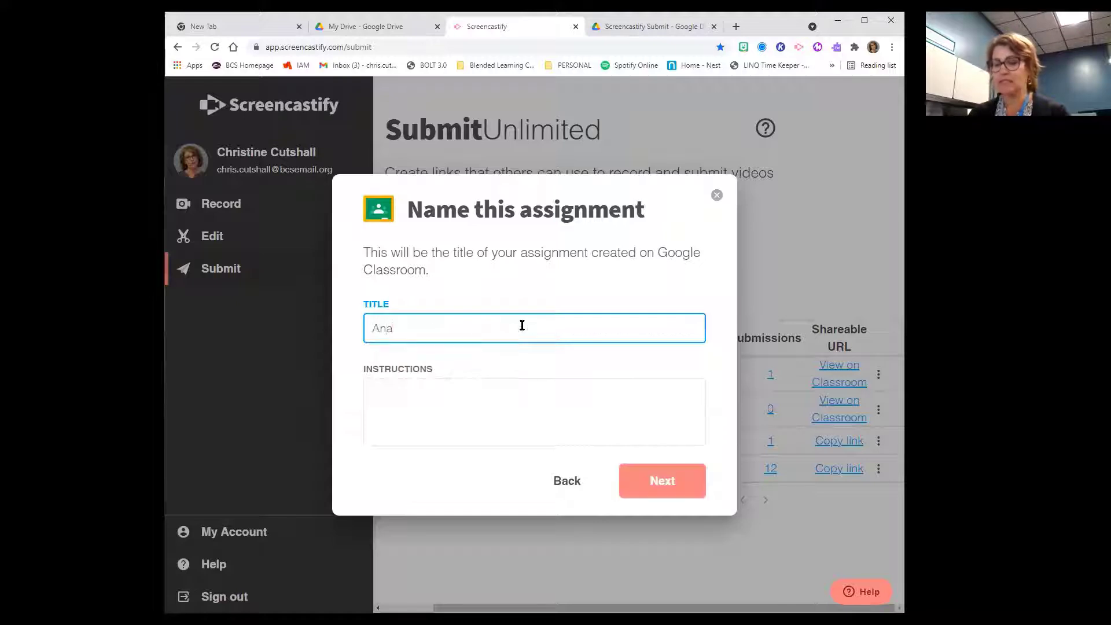
pyautogui.write('lyze - ')
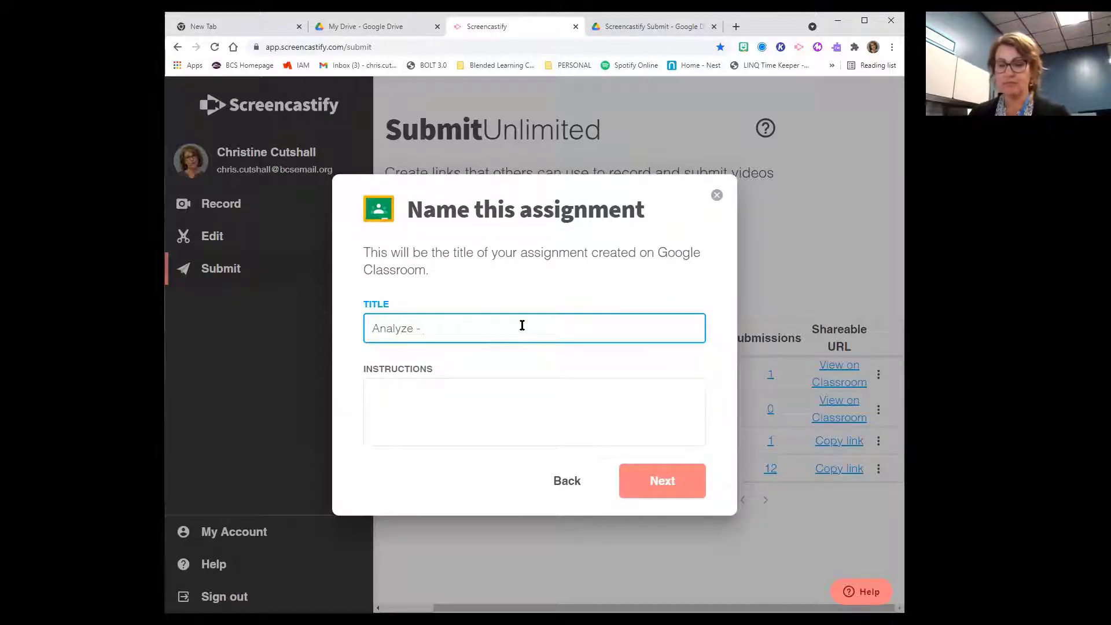
pyautogui.write('Tr3easure')
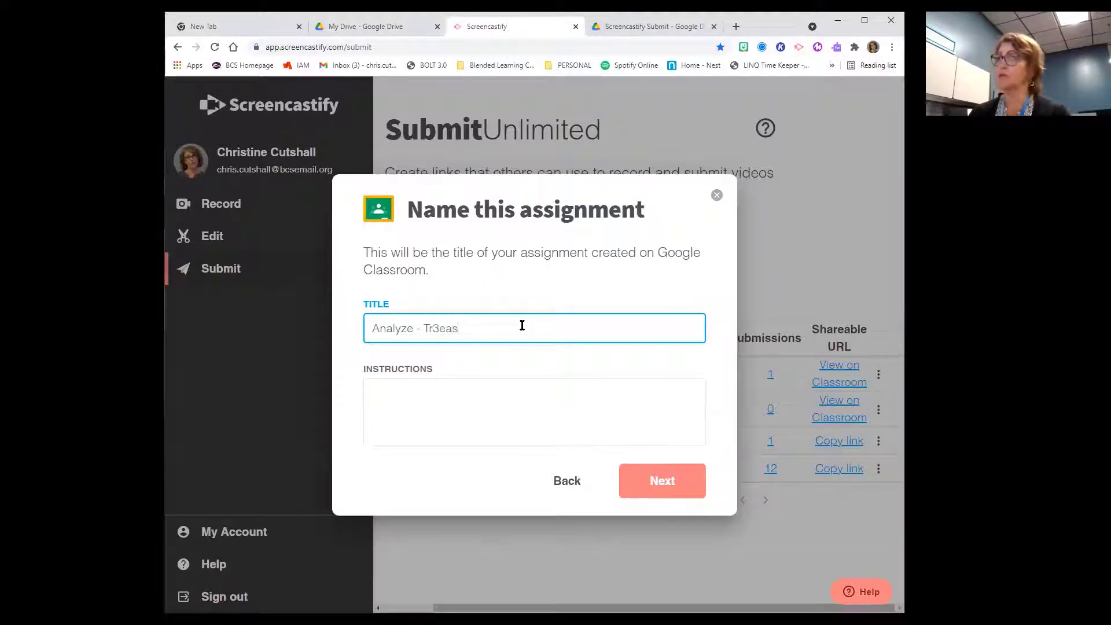
pyautogui.press('BackSpace')
pyautogui.press('BackSpace')
pyautogui.press('BackSpace')
pyautogui.press('BackSpace')
pyautogui.press('BackSpace')
pyautogui.press('BackSpace')
pyautogui.press('BackSpace')
pyautogui.write('e')
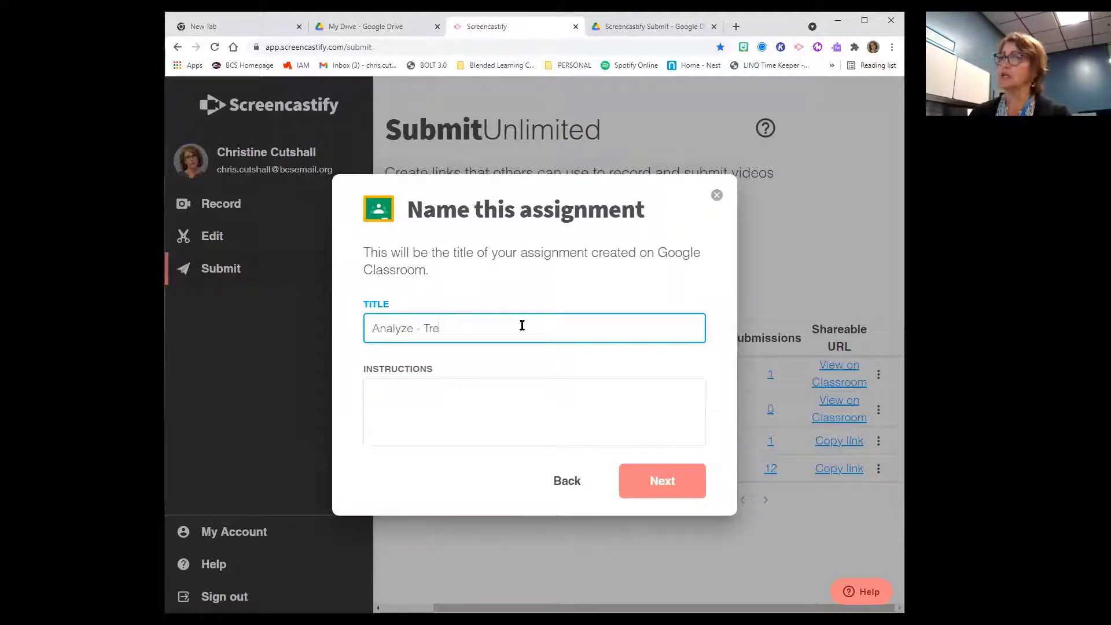
pyautogui.write('asure of L')
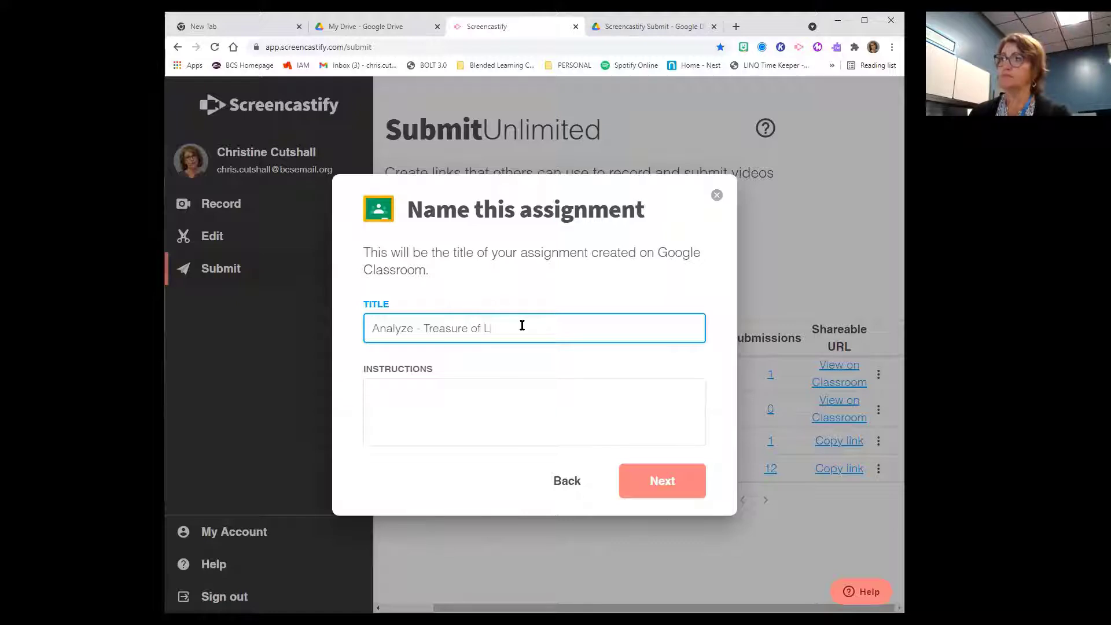
pyautogui.write('emon')
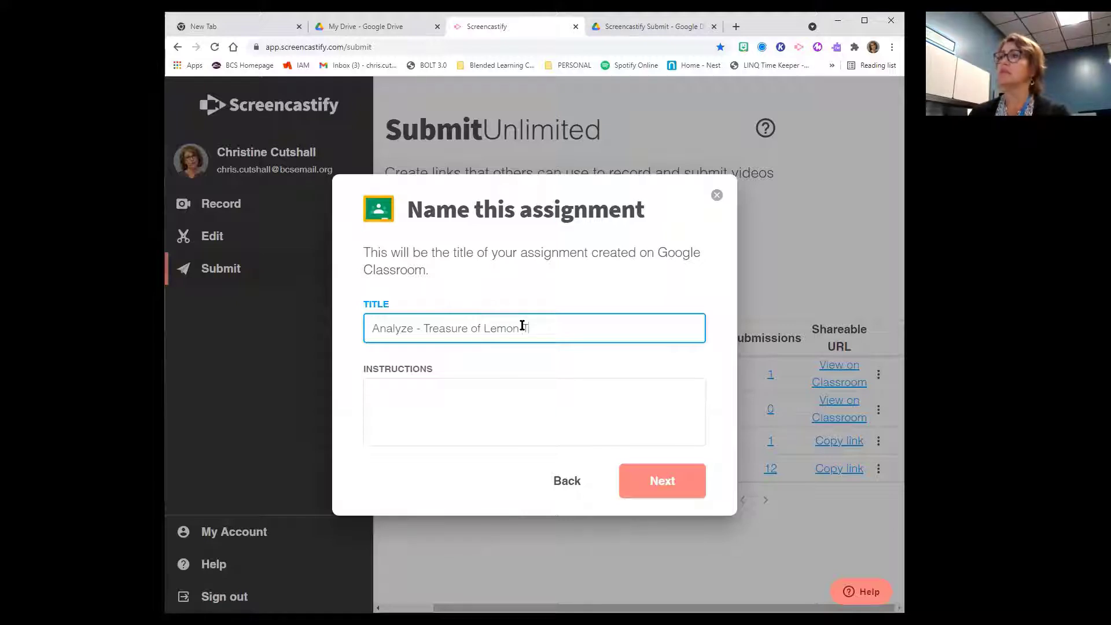
pyautogui.write(' Brown')
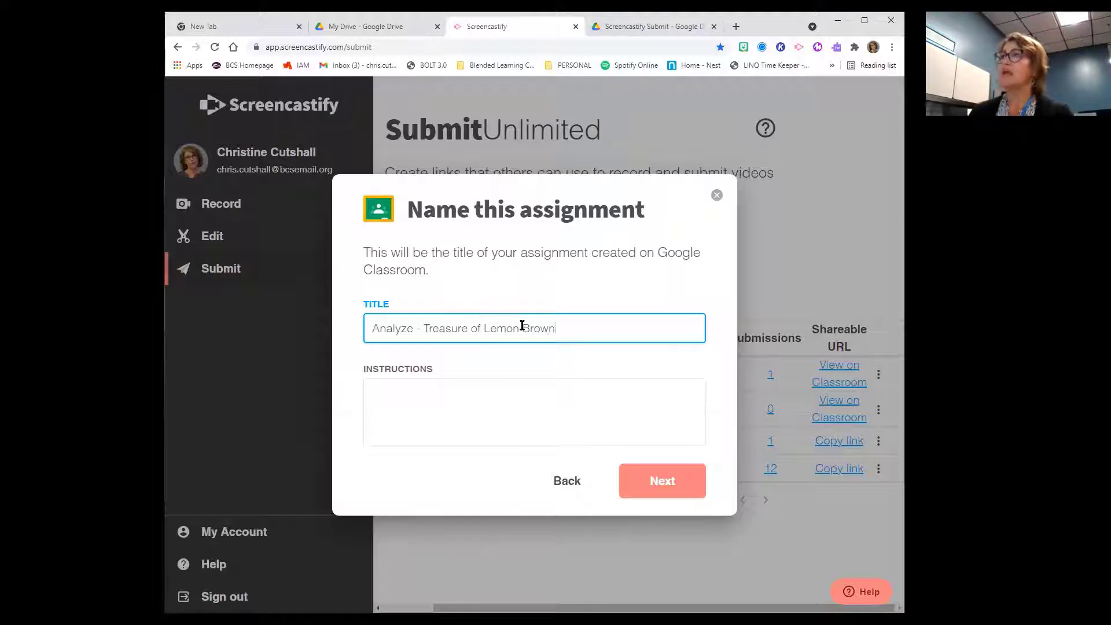
pyautogui.click(443, 385)
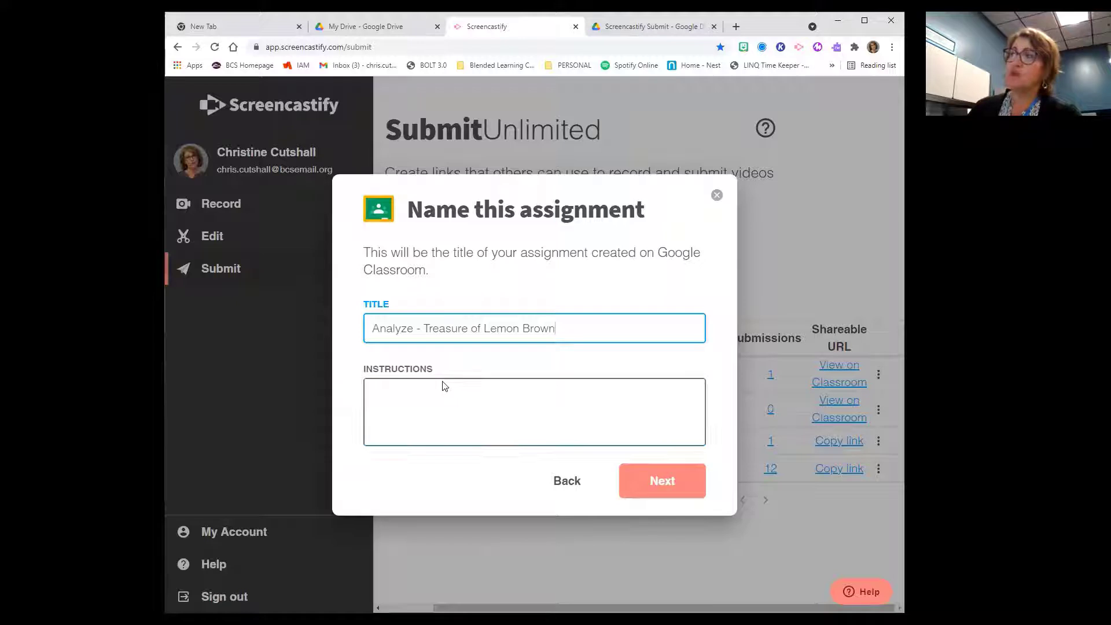
pyautogui.click(667, 488)
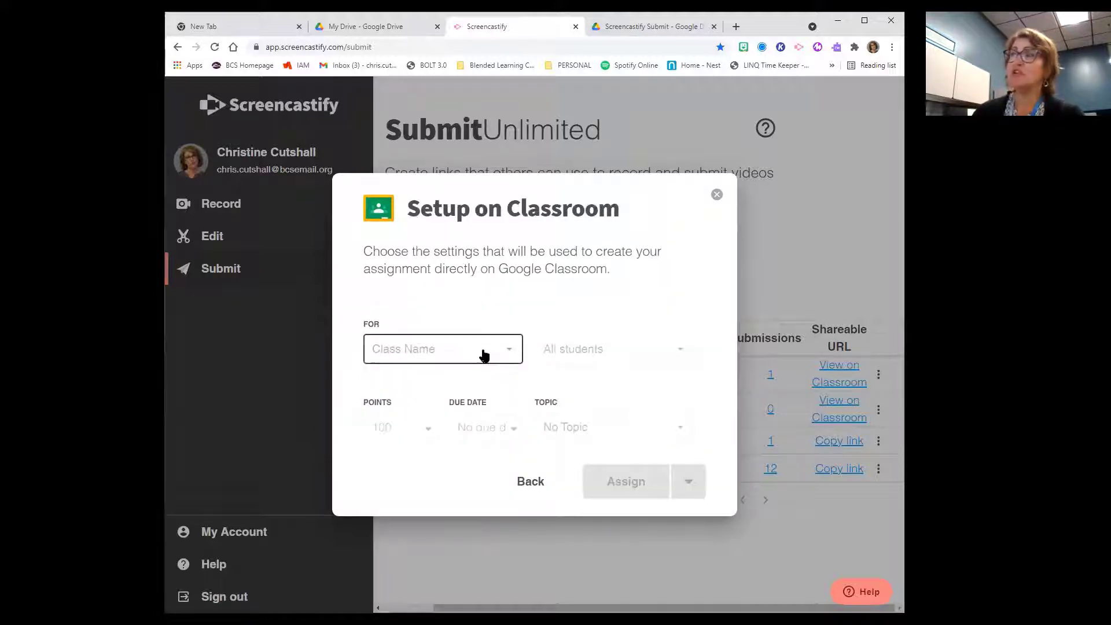
# - Assign it to all students in the teacher's Sandbox class under the Writing Assignments topic
pyautogui.click(484, 352)
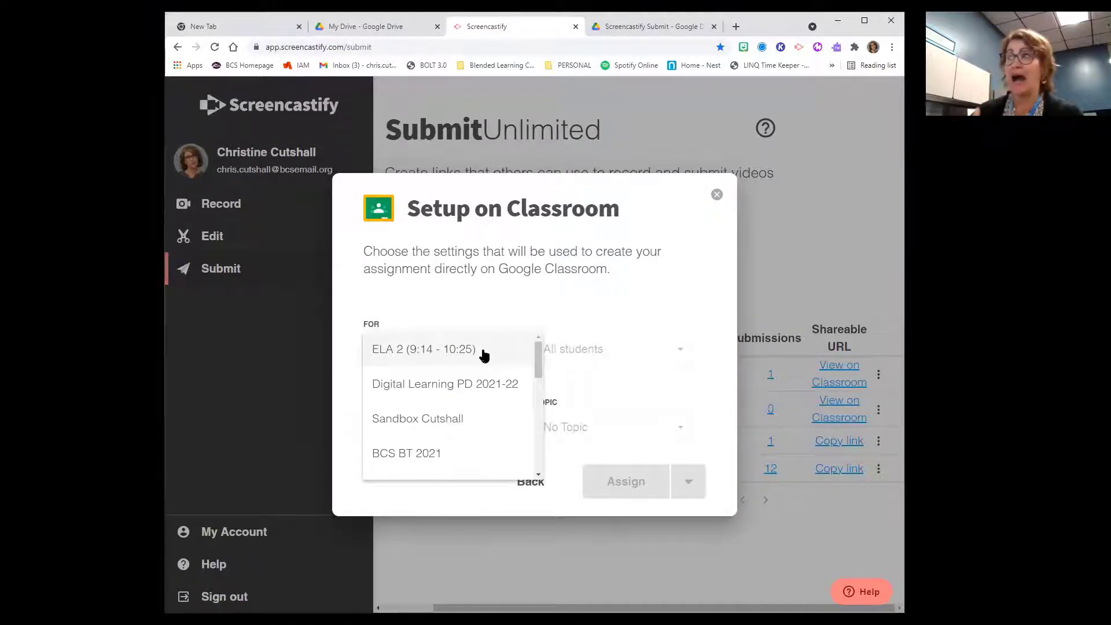
pyautogui.scroll(-5, 489, 388)
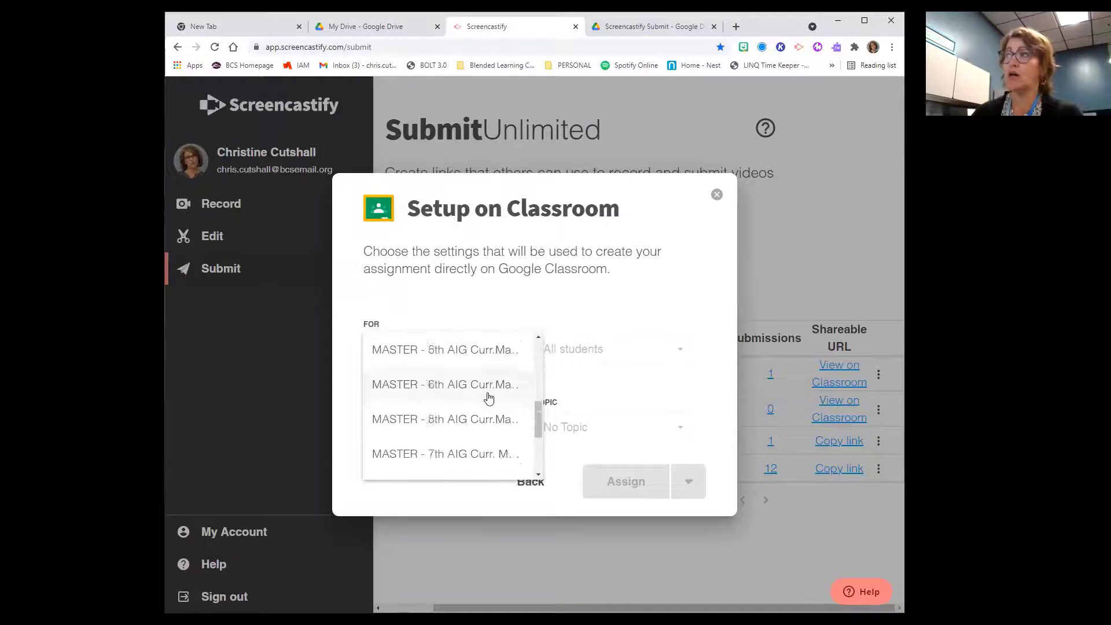
pyautogui.scroll(-2, 489, 441)
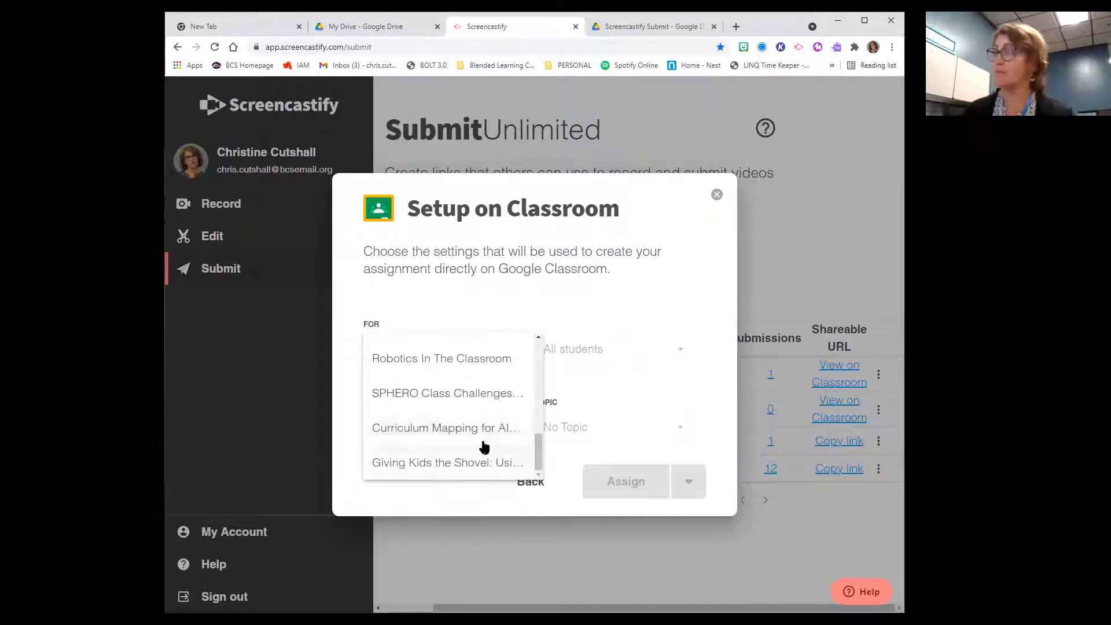
pyautogui.moveTo(539, 449); pyautogui.dragTo(534, 347)
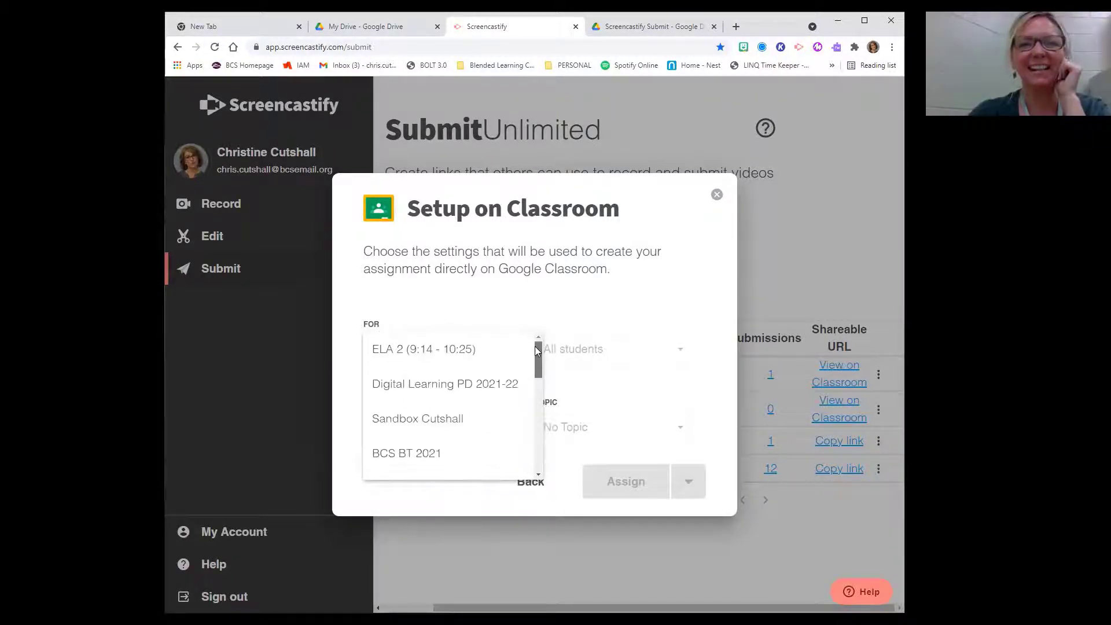
pyautogui.click(438, 428)
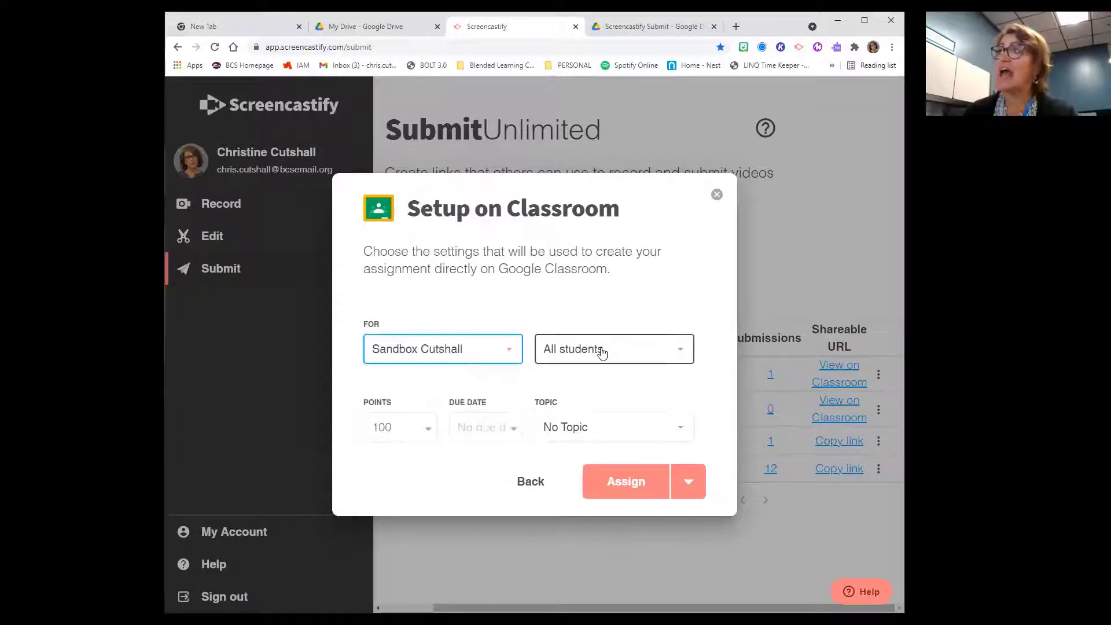
pyautogui.click(675, 433)
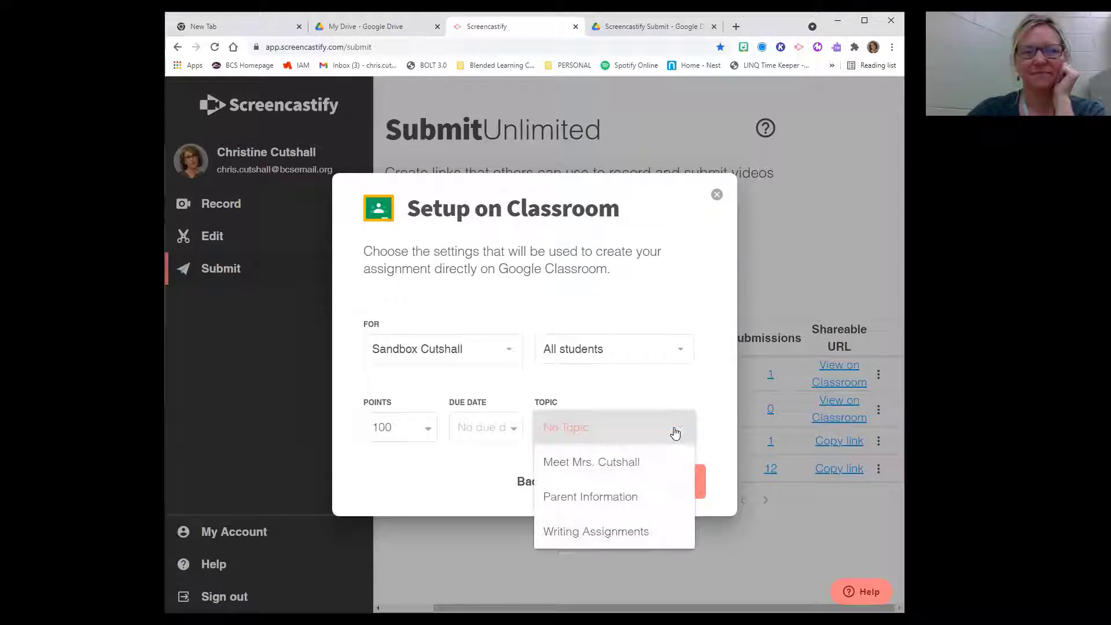
pyautogui.click(614, 533)
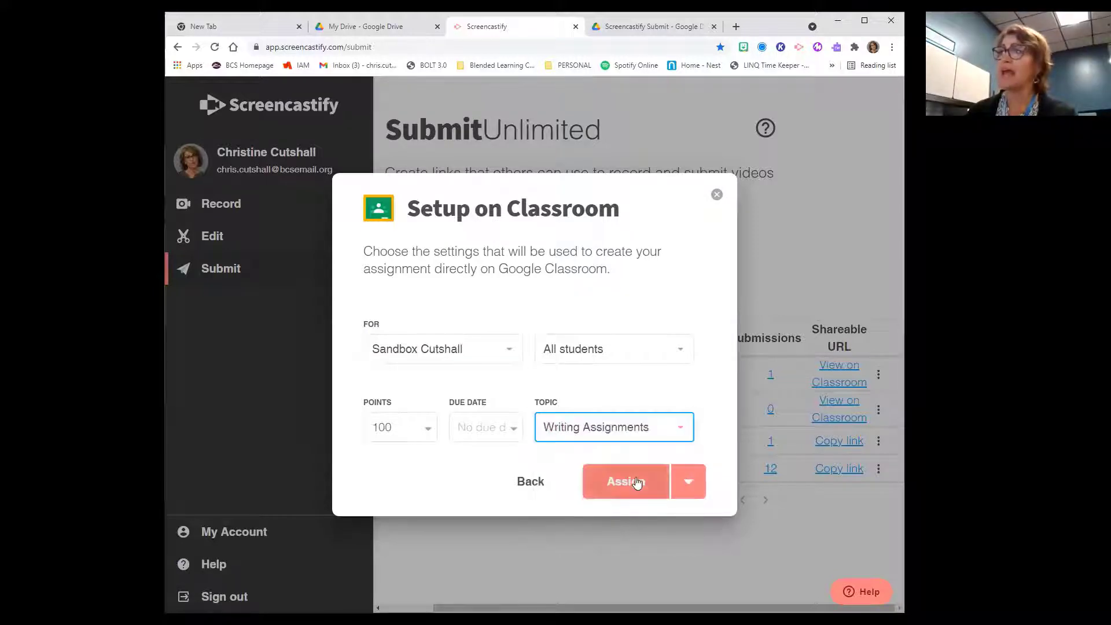
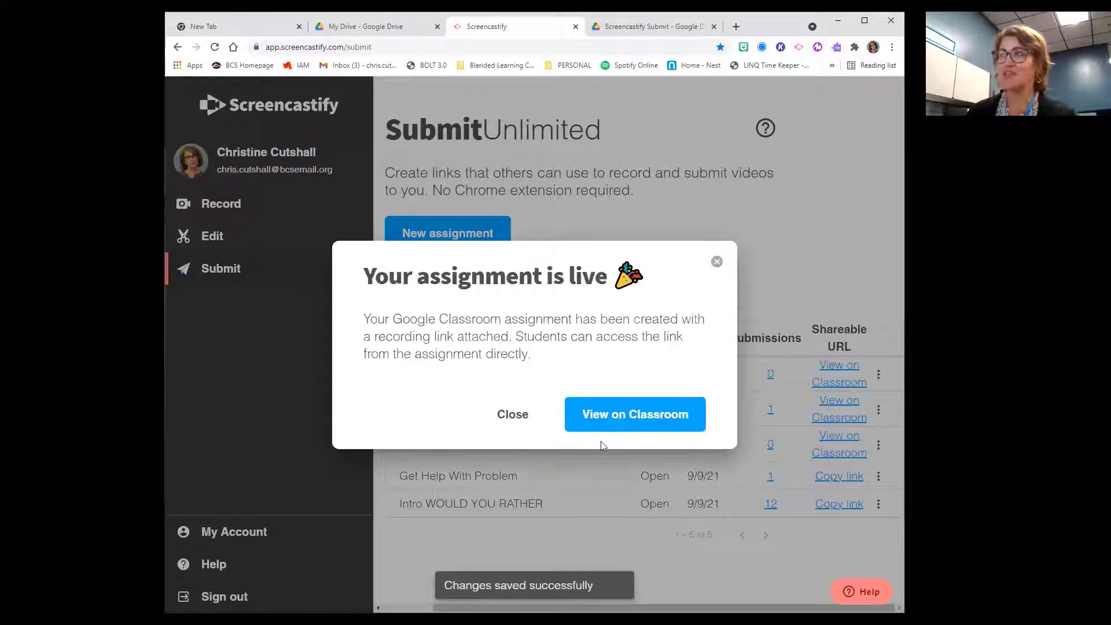
# - View the new assignment on Google Classroom, preview its Screencastify recording page and dismiss the teacher preview notice
pyautogui.click(639, 418)
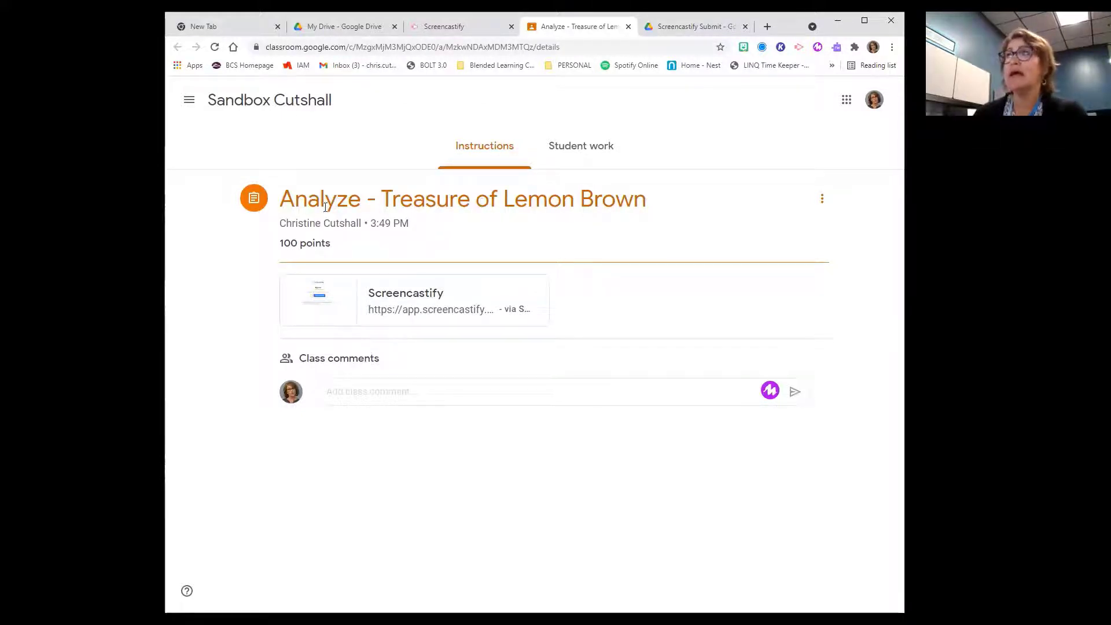
pyautogui.click(406, 301)
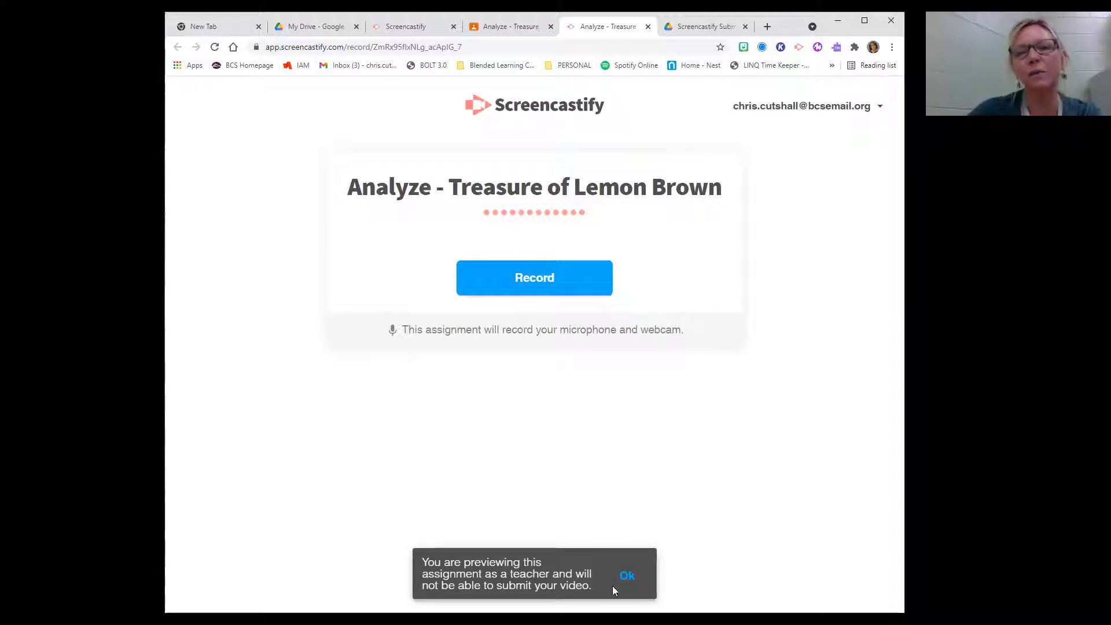
pyautogui.click(634, 583)
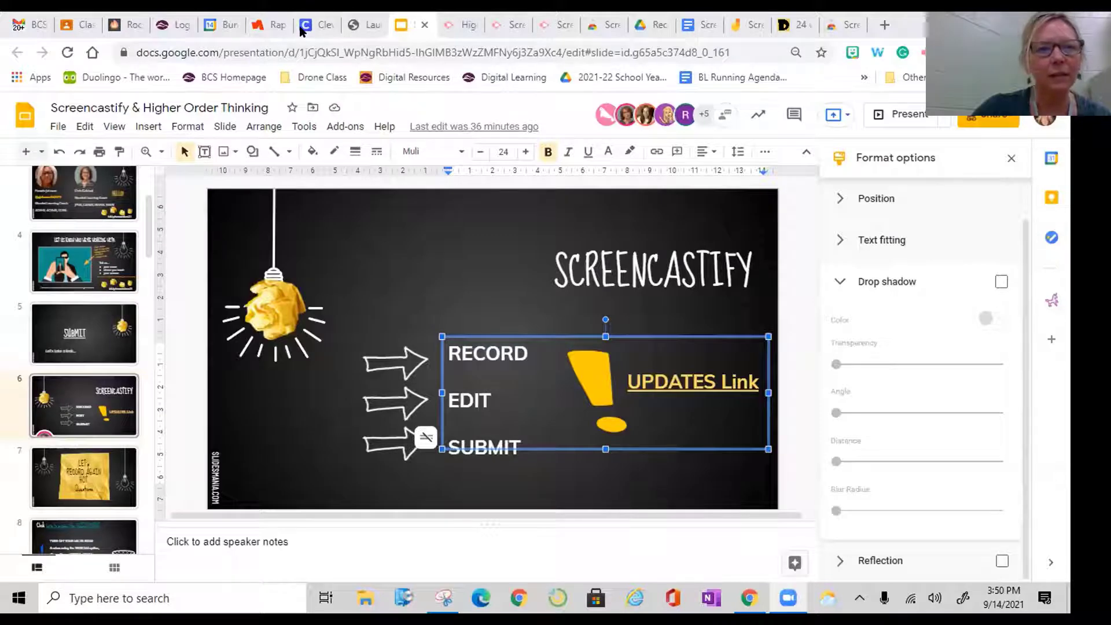
# - In the student's Google Classroom, expand the Analyze - Treasure of Lemon Brown assignment and open its attached Screencastify link
pyautogui.click(72, 25)
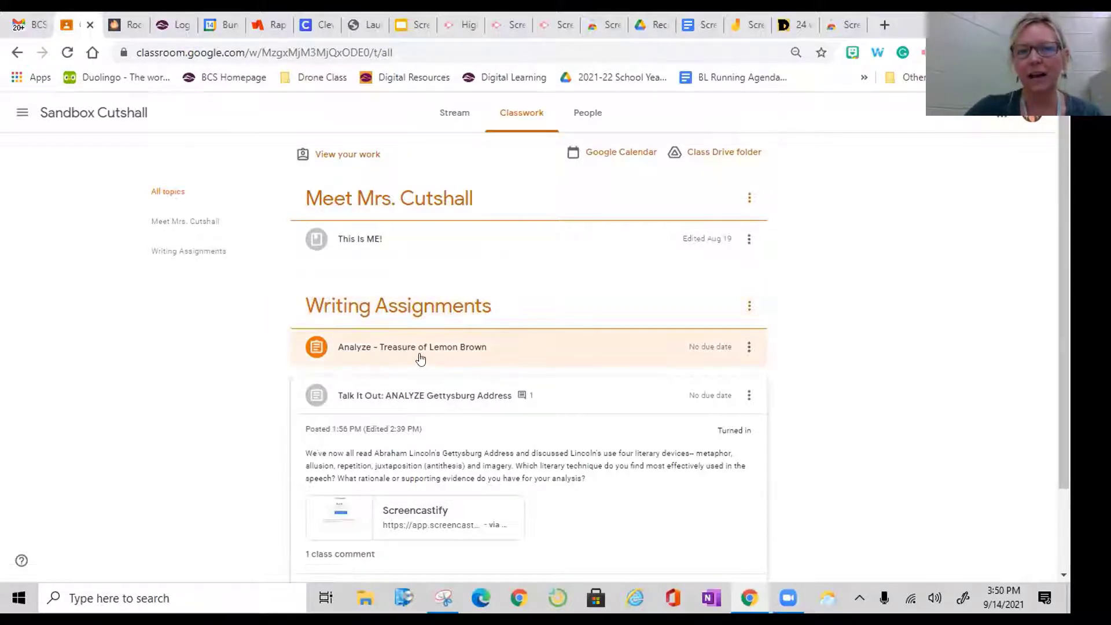
pyautogui.click(371, 356)
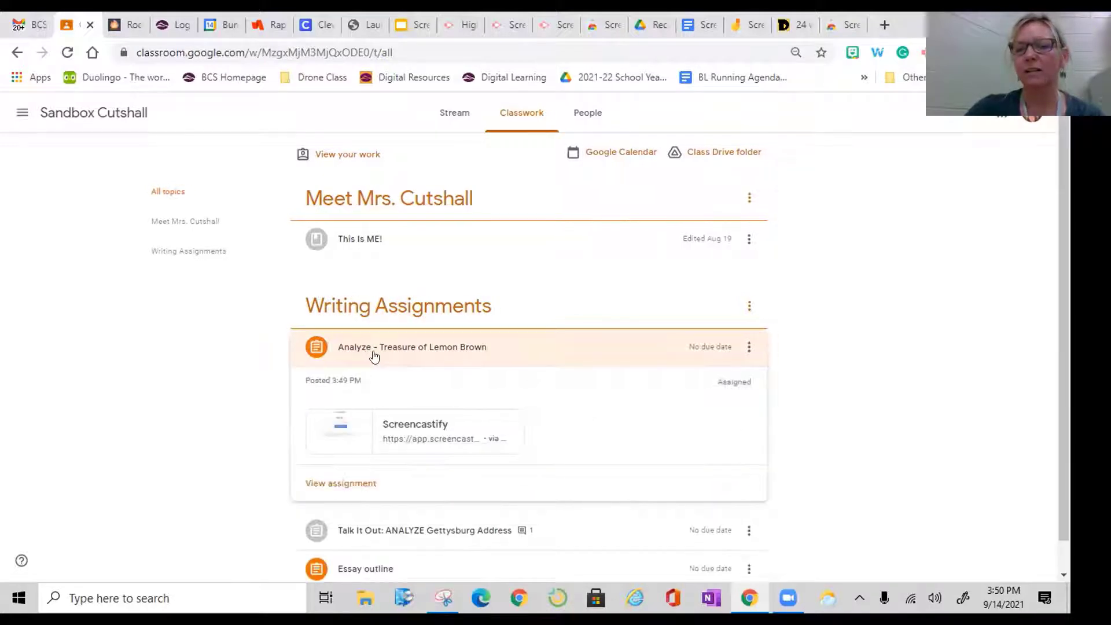
pyautogui.scroll(-1, 375, 355)
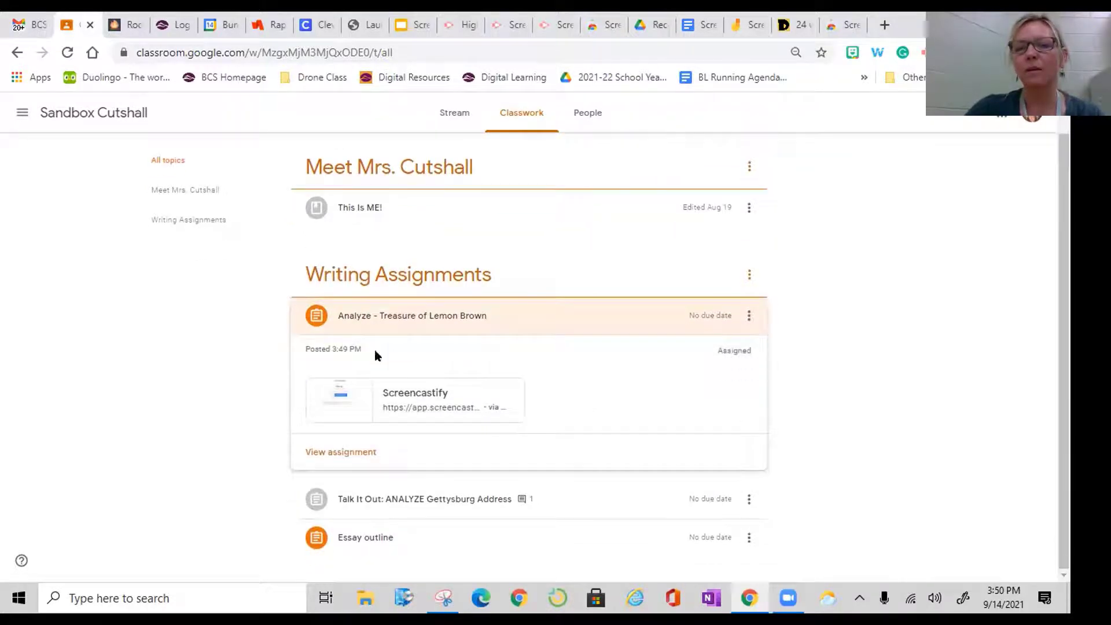
pyautogui.click(420, 406)
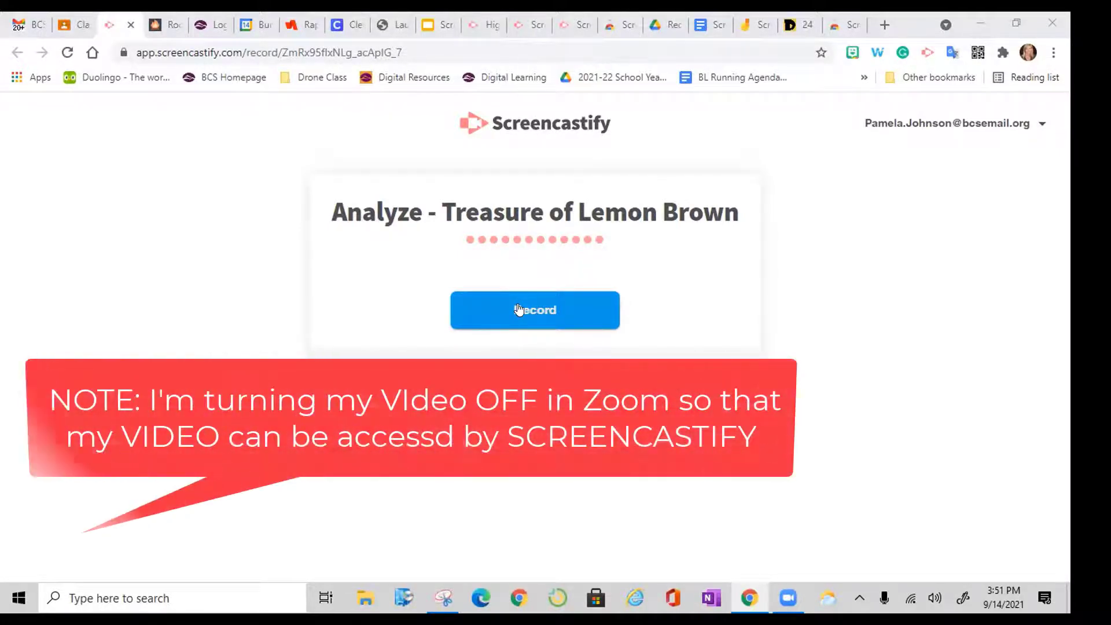
# - Record a webcam response of about 14 seconds for the assignment, stop it and bring the video review into view
pyautogui.click(529, 310)
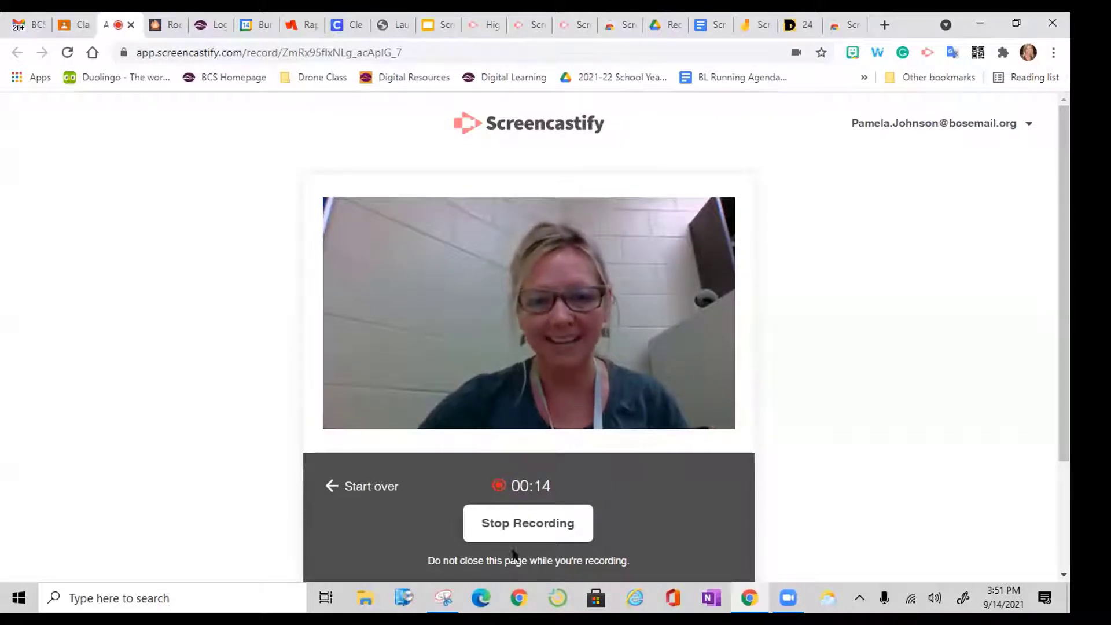
pyautogui.click(529, 524)
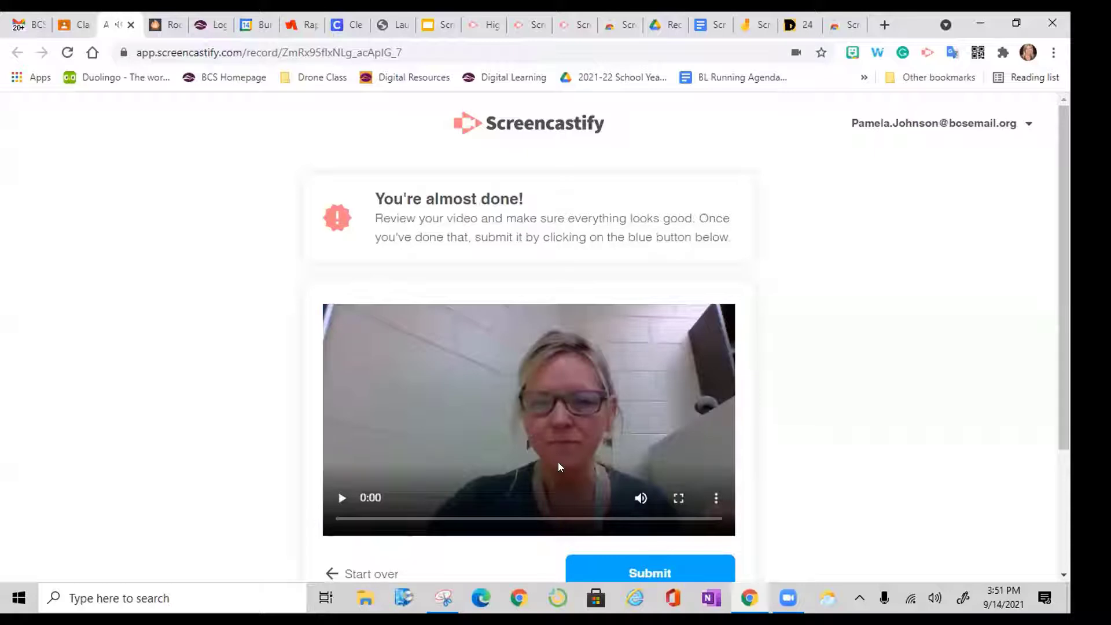
pyautogui.scroll(-1, 422, 456)
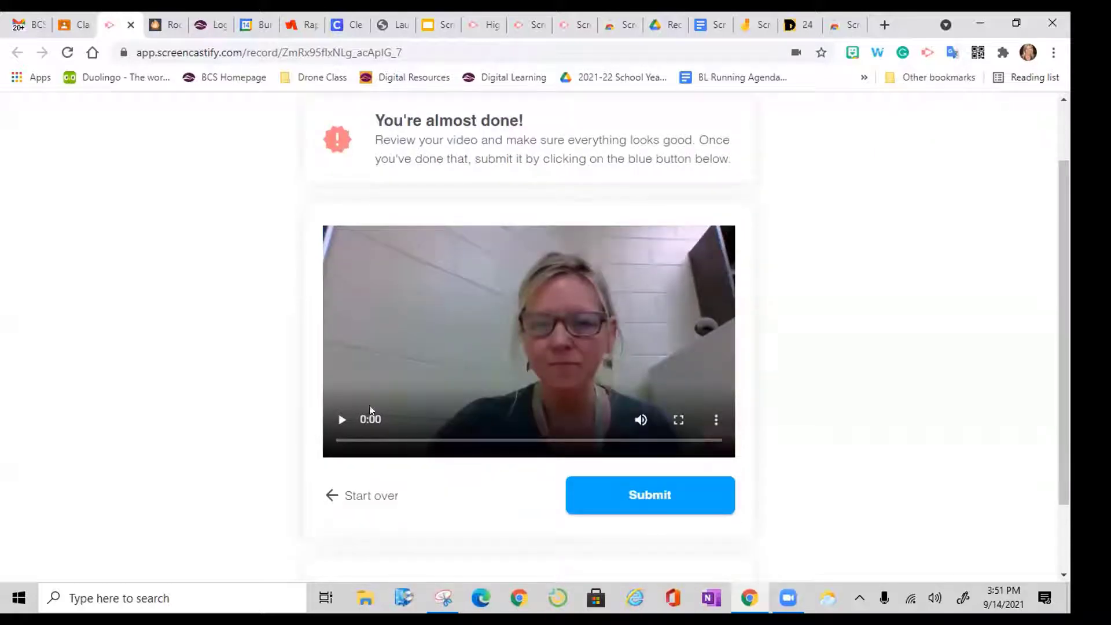
# - Submit the recorded webcam video for the assignment and view the submission on Google Classroom
pyautogui.click(639, 495)
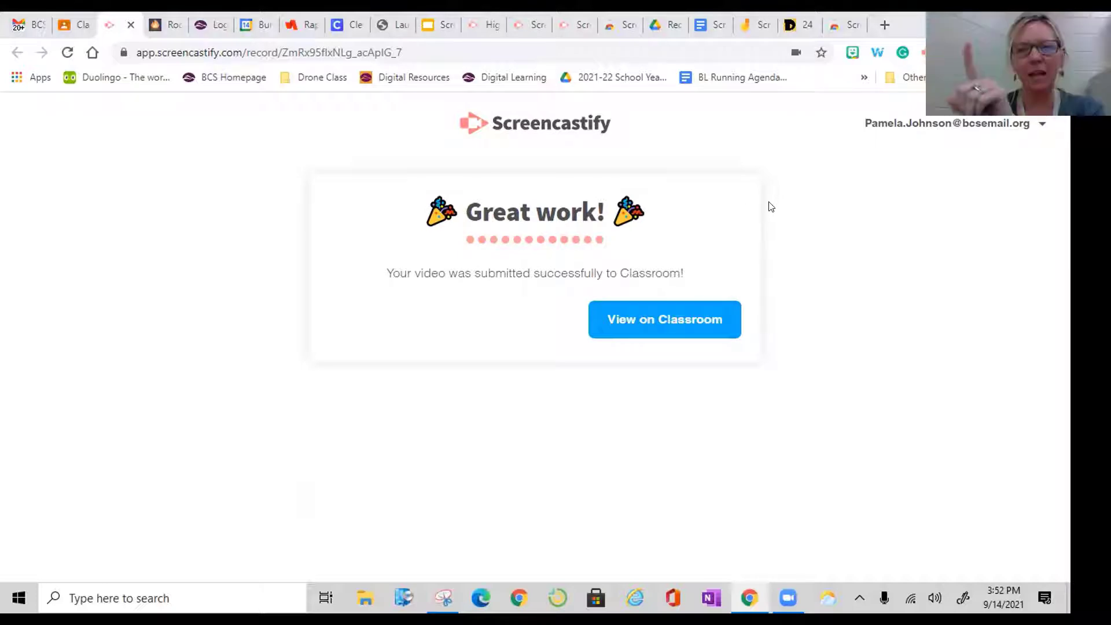
pyautogui.click(675, 321)
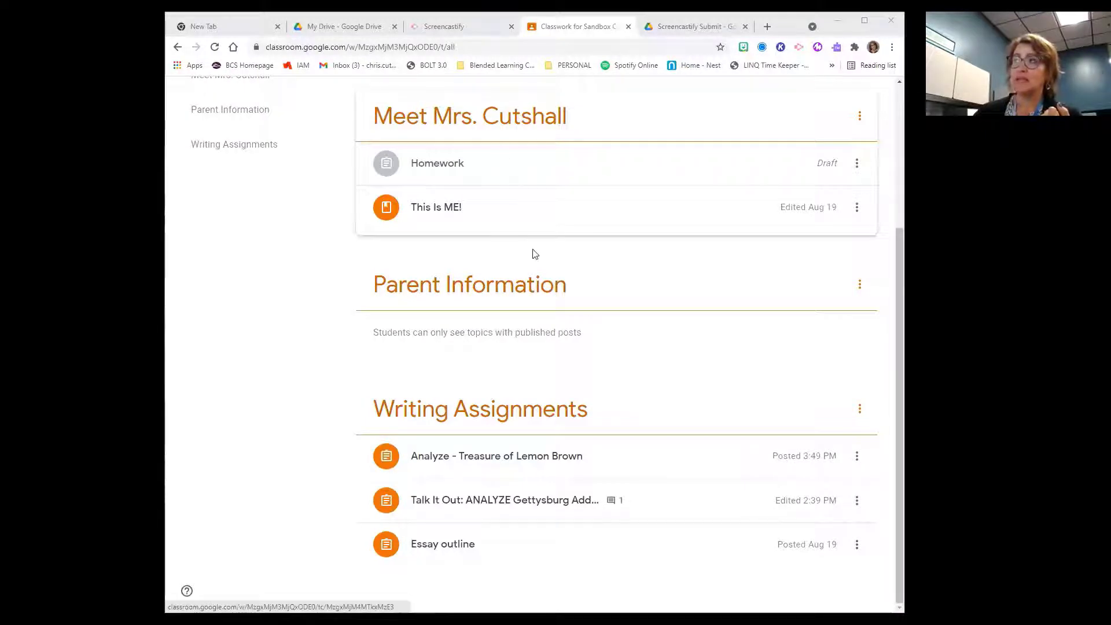
# - In the teacher's Google Classroom, expand the Analyze - Treasure of Lemon Brown assignment and open its turned-in student work
pyautogui.click(524, 460)
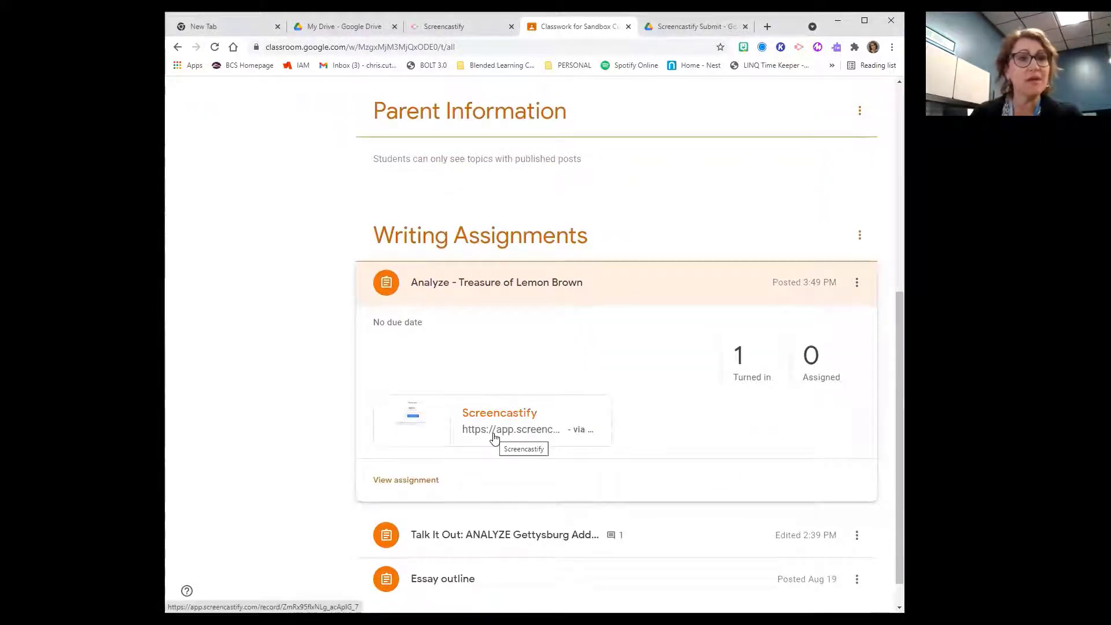
pyautogui.click(739, 375)
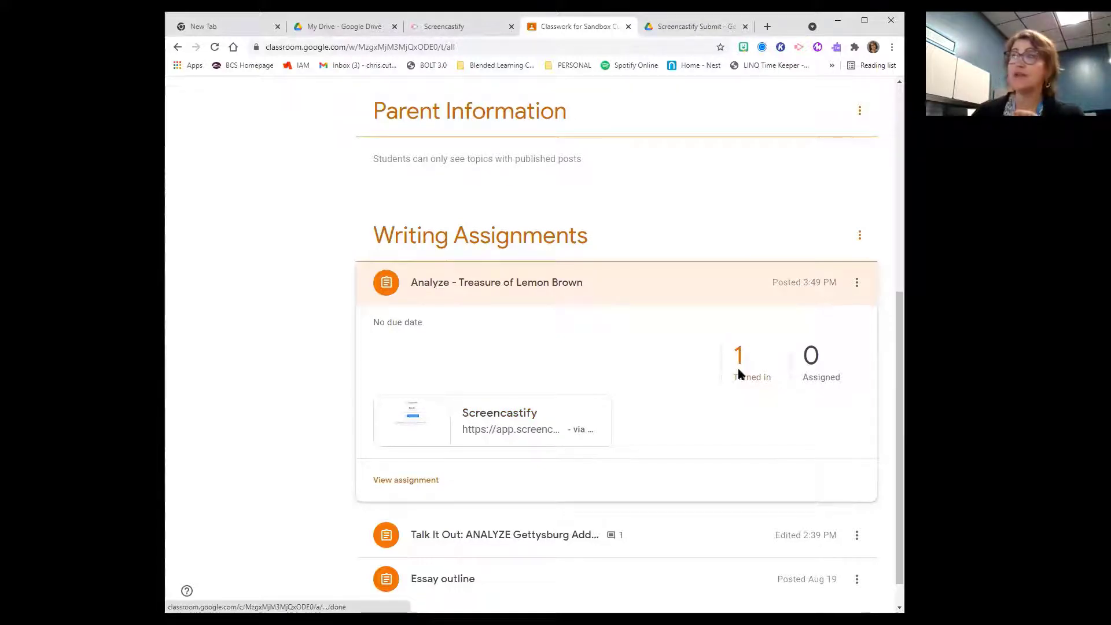
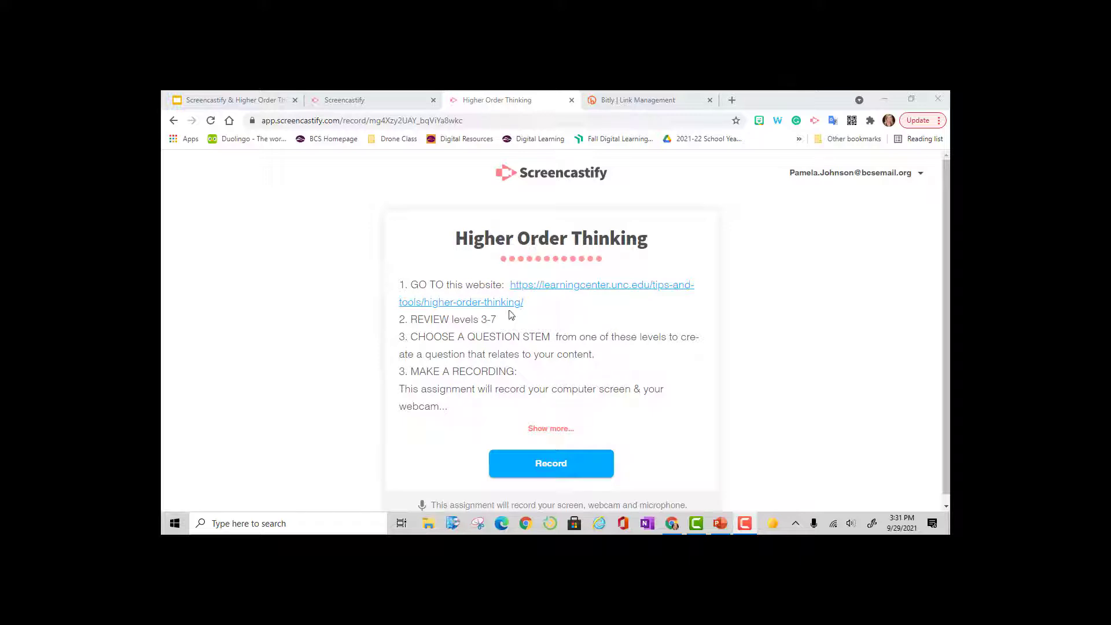
# - Open the UNC Learning Center link in the Higher Order Thinking assignment and review the question stems for levels 3 to 7
pyautogui.click(536, 287)
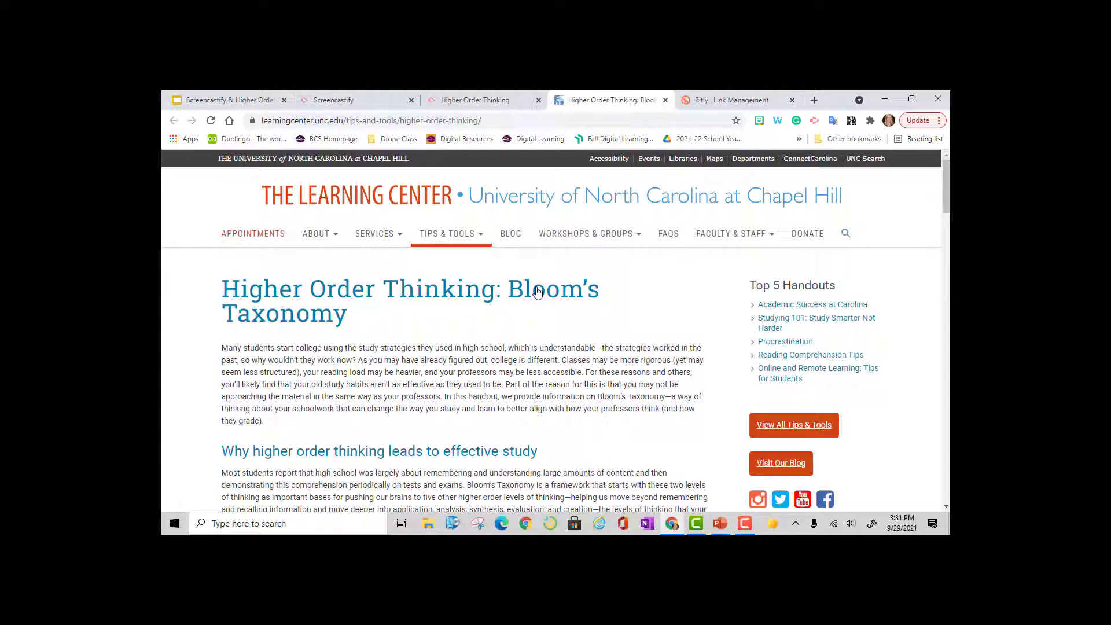
pyautogui.scroll(-4, 509, 336)
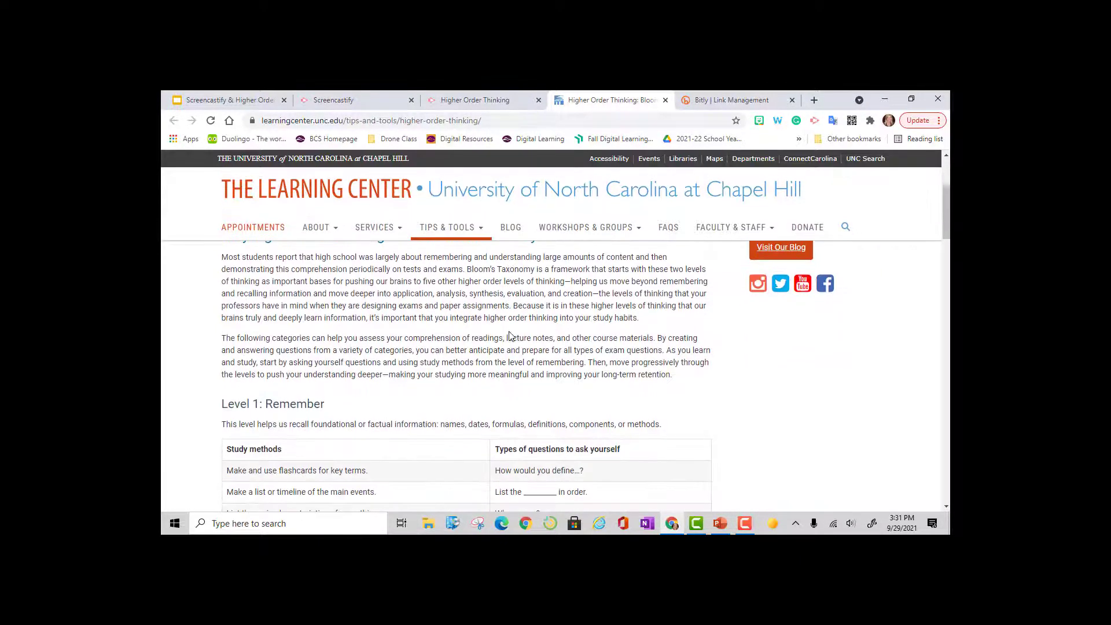
pyautogui.scroll(-9, 509, 335)
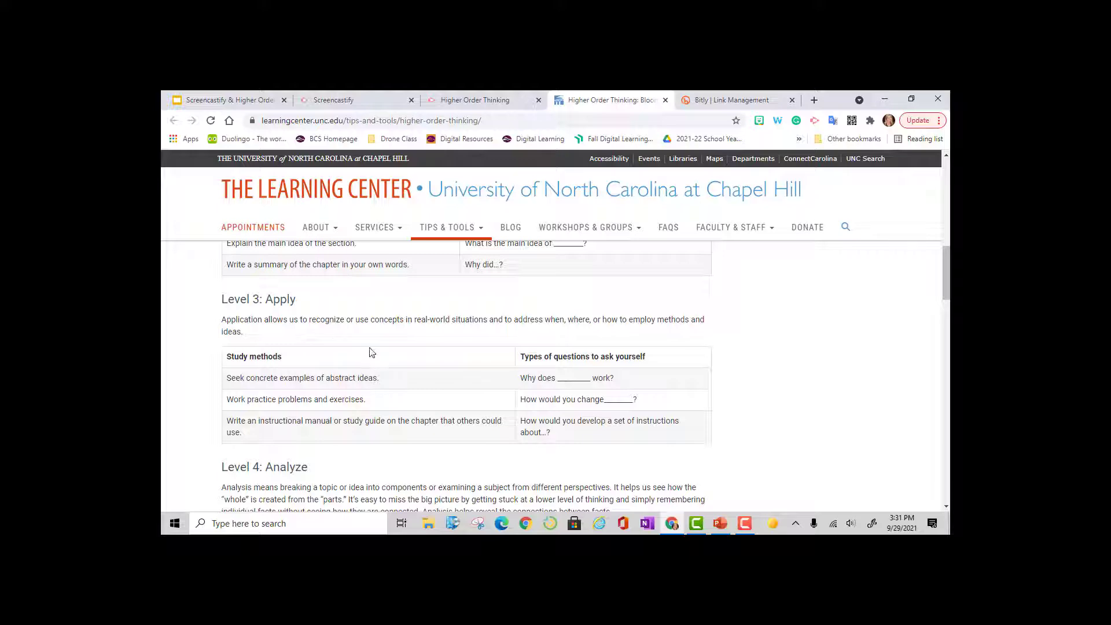
pyautogui.scroll(15, 372, 353)
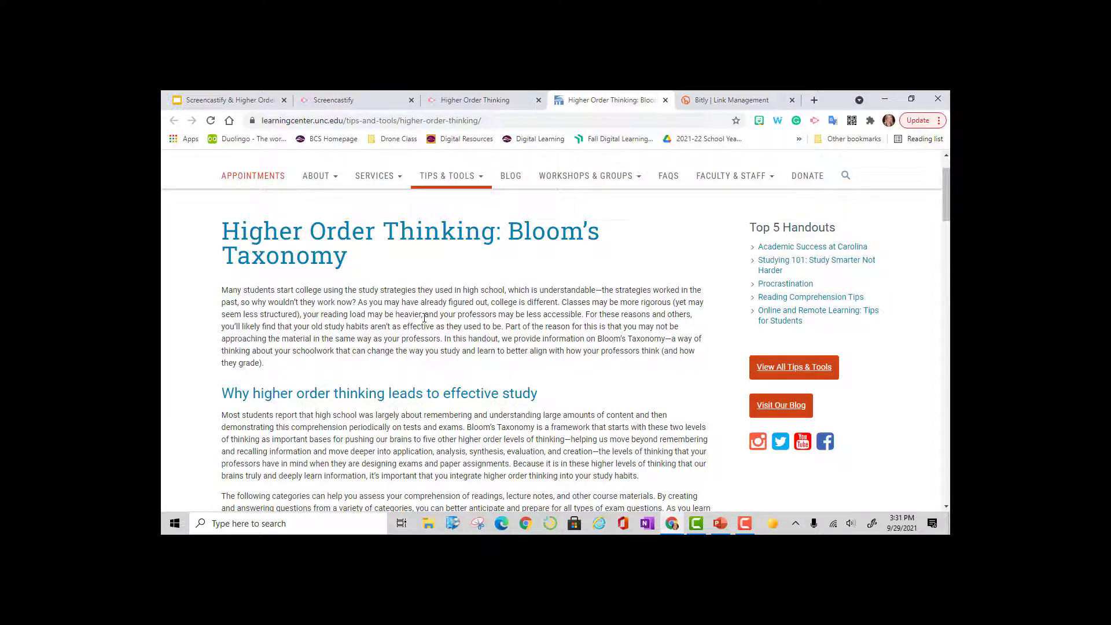
pyautogui.scroll(-15, 424, 318)
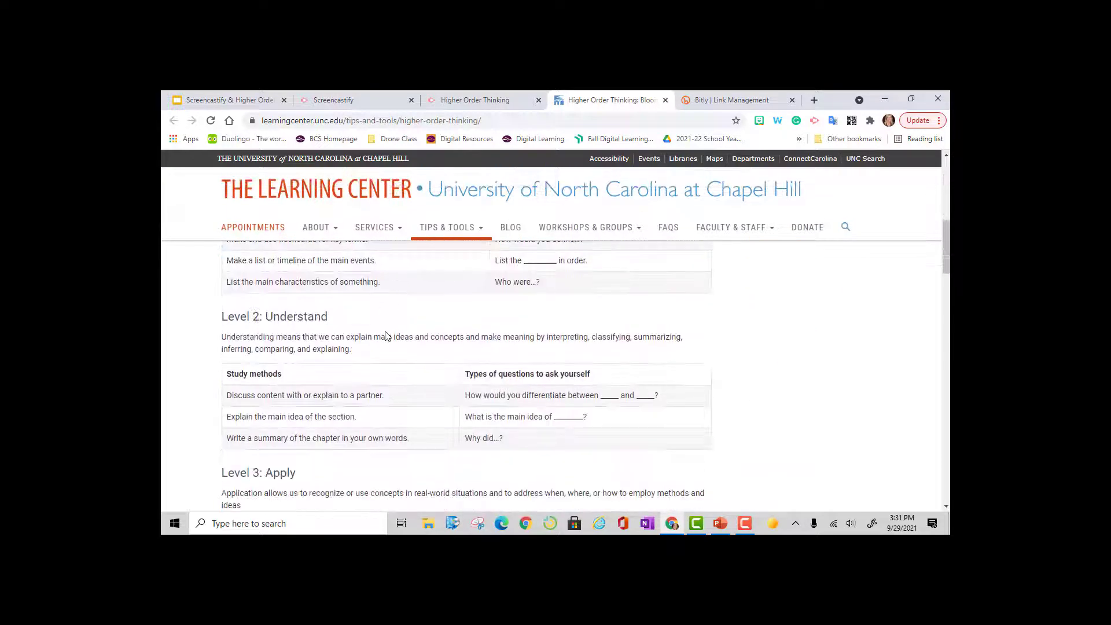
pyautogui.scroll(-1, 331, 377)
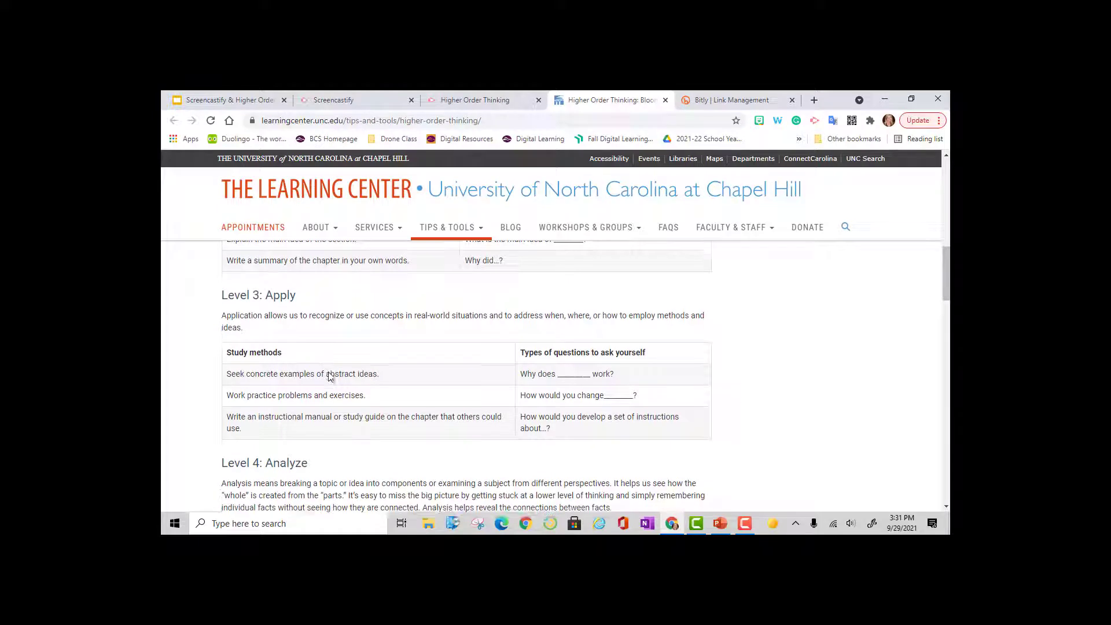
pyautogui.scroll(-3, 322, 415)
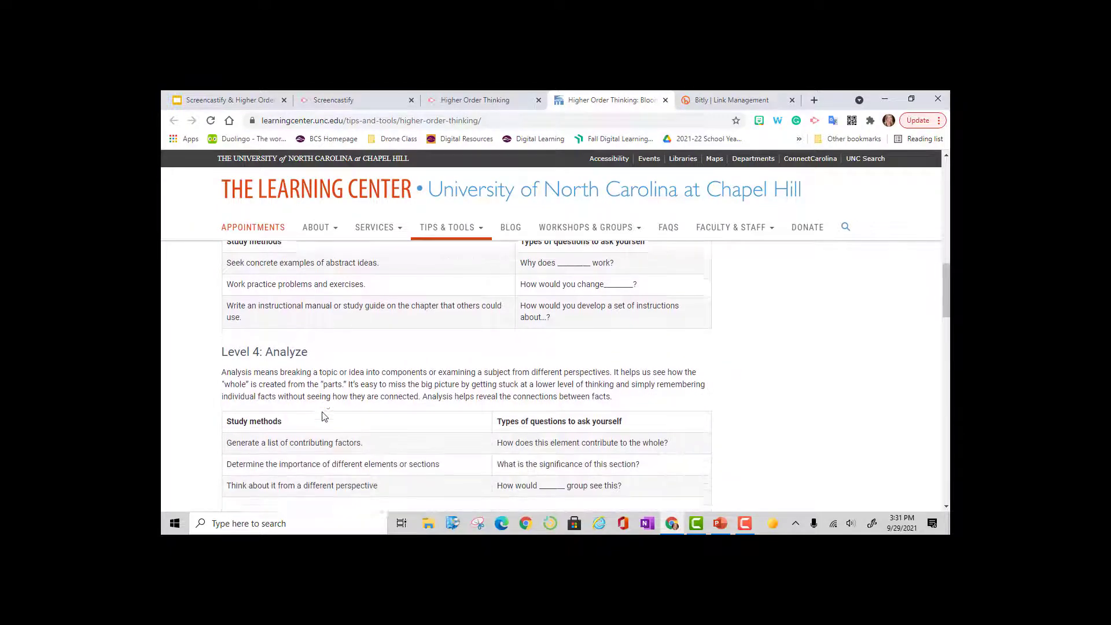
pyautogui.scroll(-2, 350, 423)
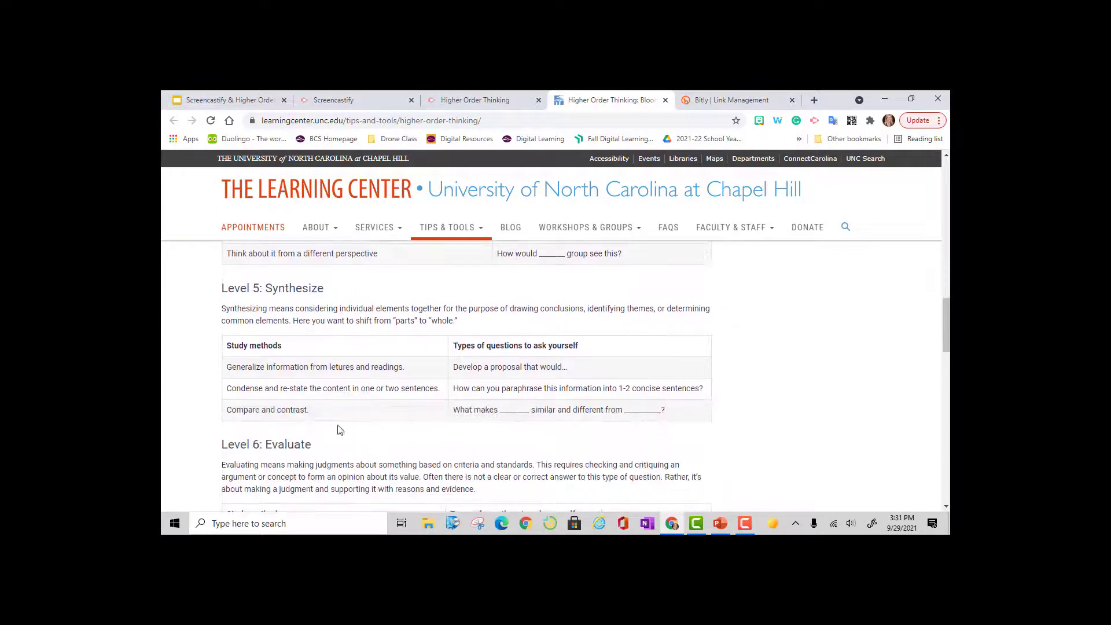
pyautogui.scroll(-4, 323, 447)
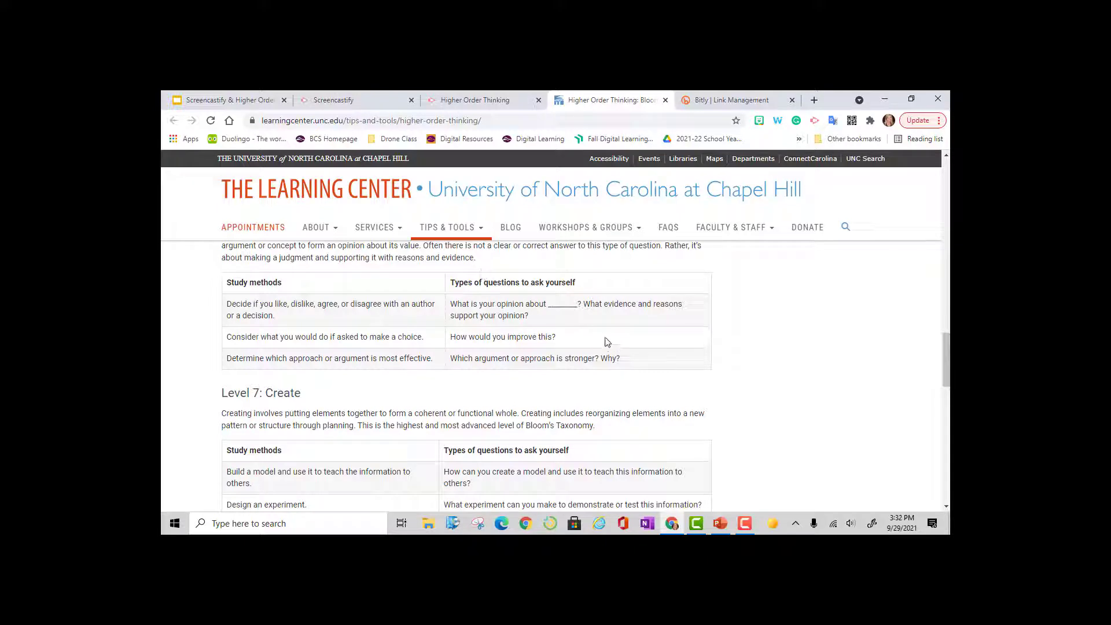
# - Return to the Higher Order Thinking assignment page and start its screen and webcam recording
pyautogui.click(491, 101)
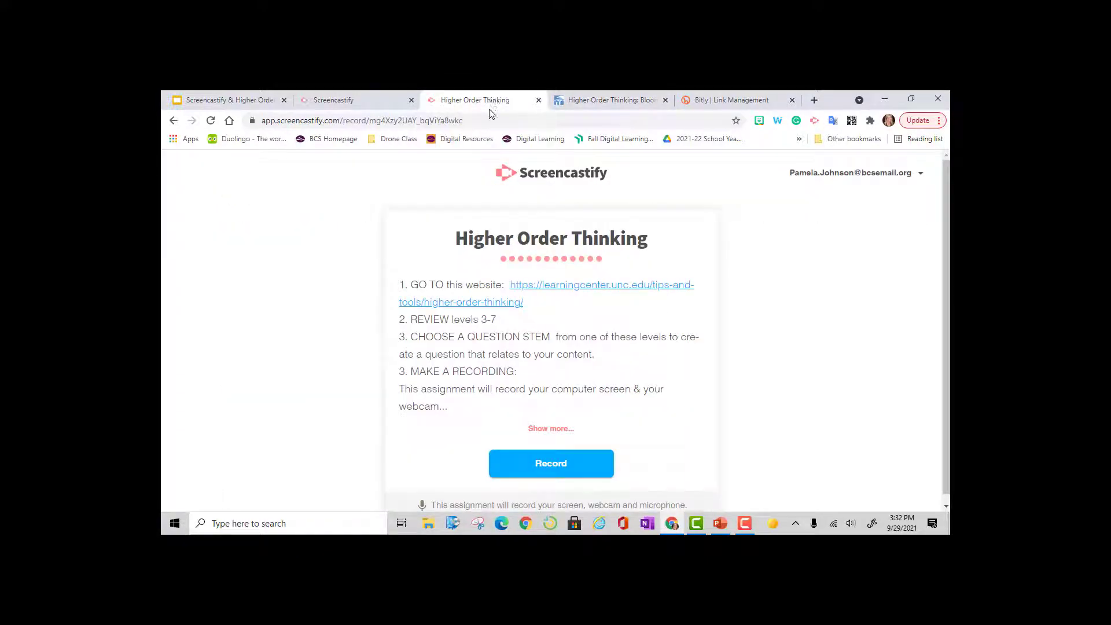
pyautogui.scroll(-1, 593, 377)
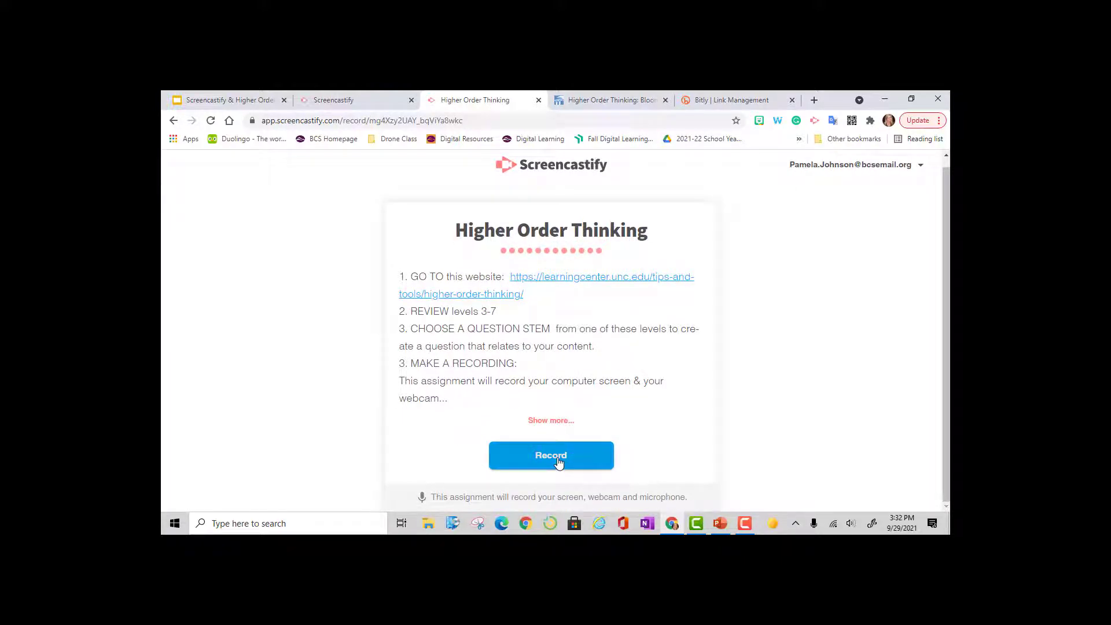
pyautogui.click(555, 456)
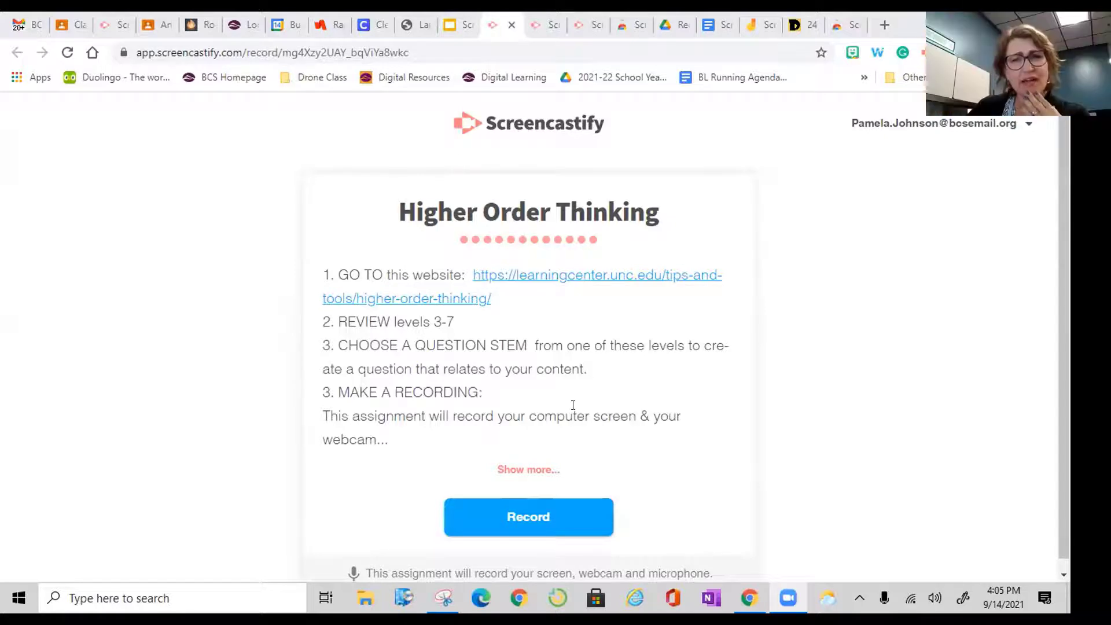
# - Leave the Higher Order Thinking assignment and show slide 10, RECORD, of the Screencastify & Higher Order Thinking presentation in Google Slides
pyautogui.click(542, 29)
pyautogui.click(492, 25)
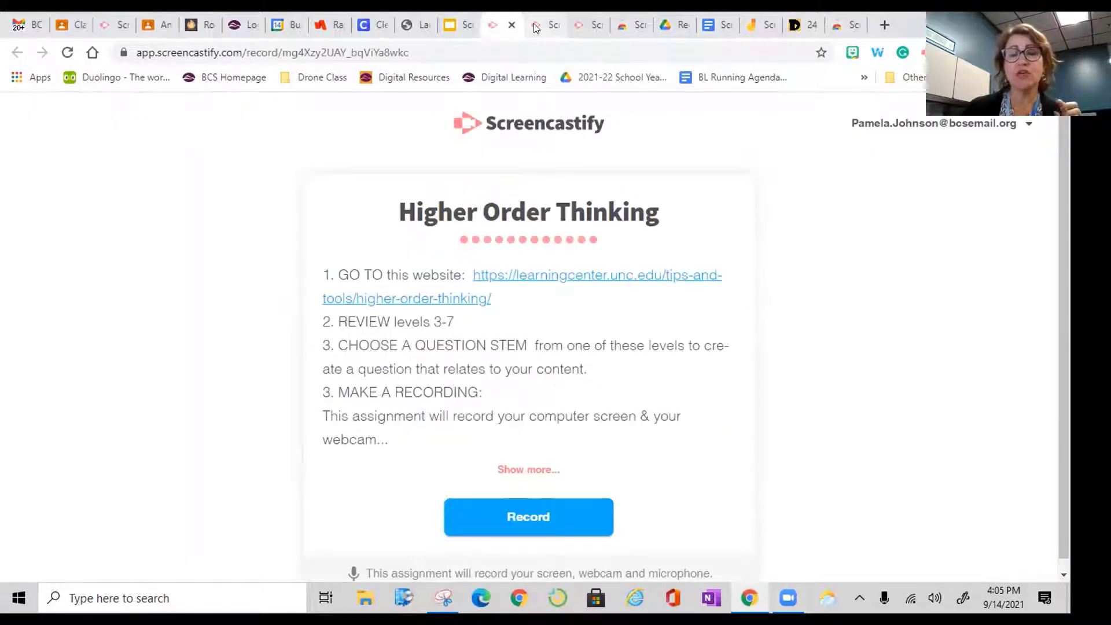
pyautogui.click(536, 27)
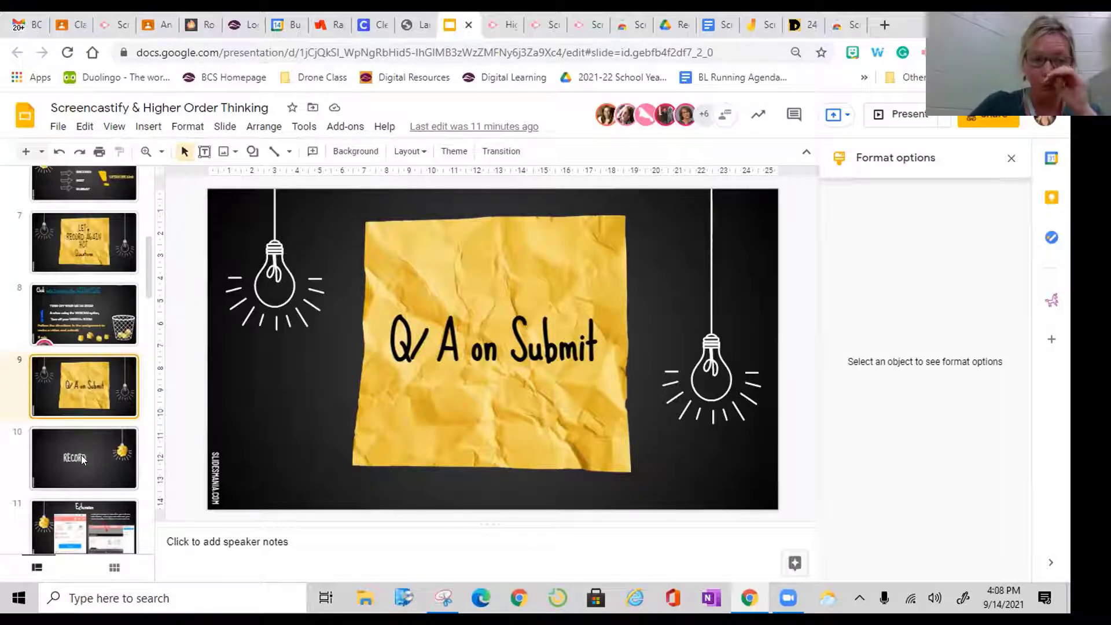
pyautogui.click(81, 455)
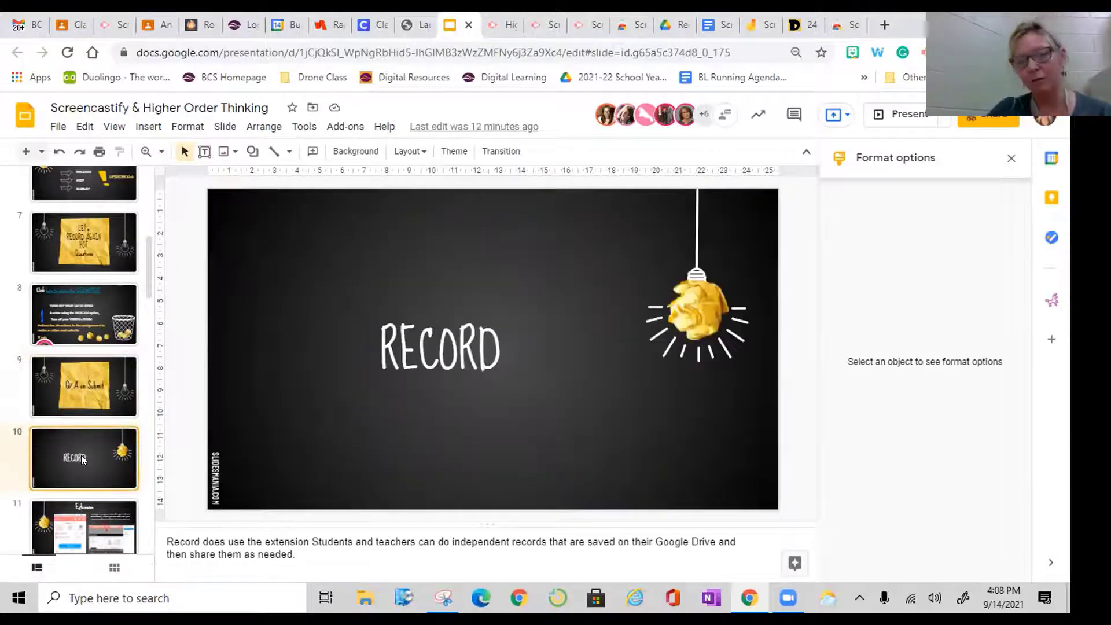
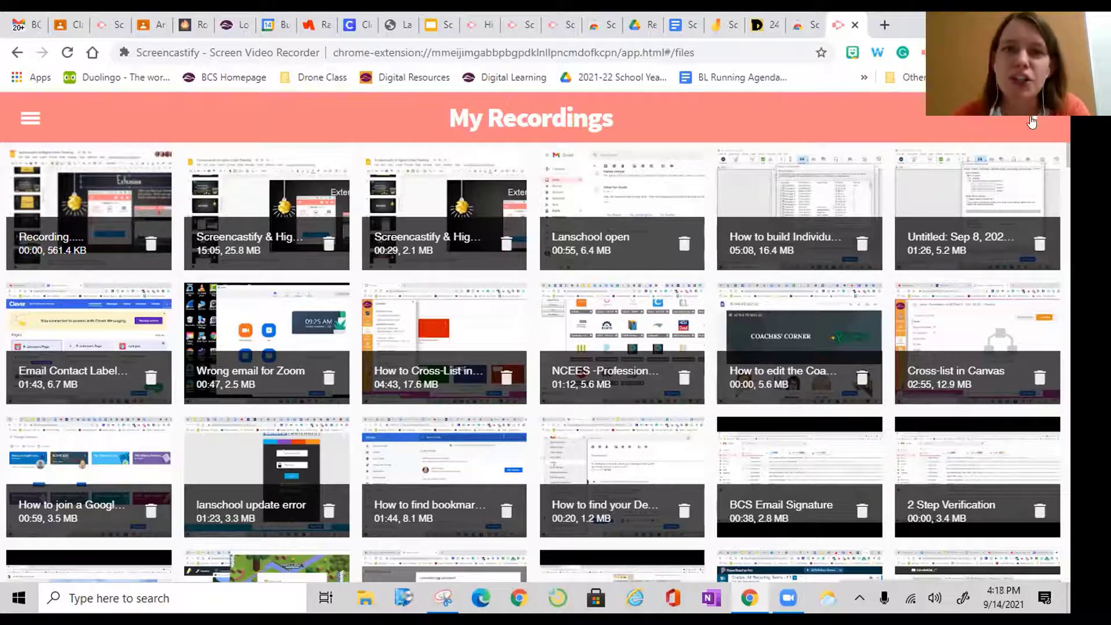
# - Open the Screencastify recordings folder in Google Drive, view the file options for the 3D Builder Snowflake video and dismiss them
pyautogui.click(1031, 121)
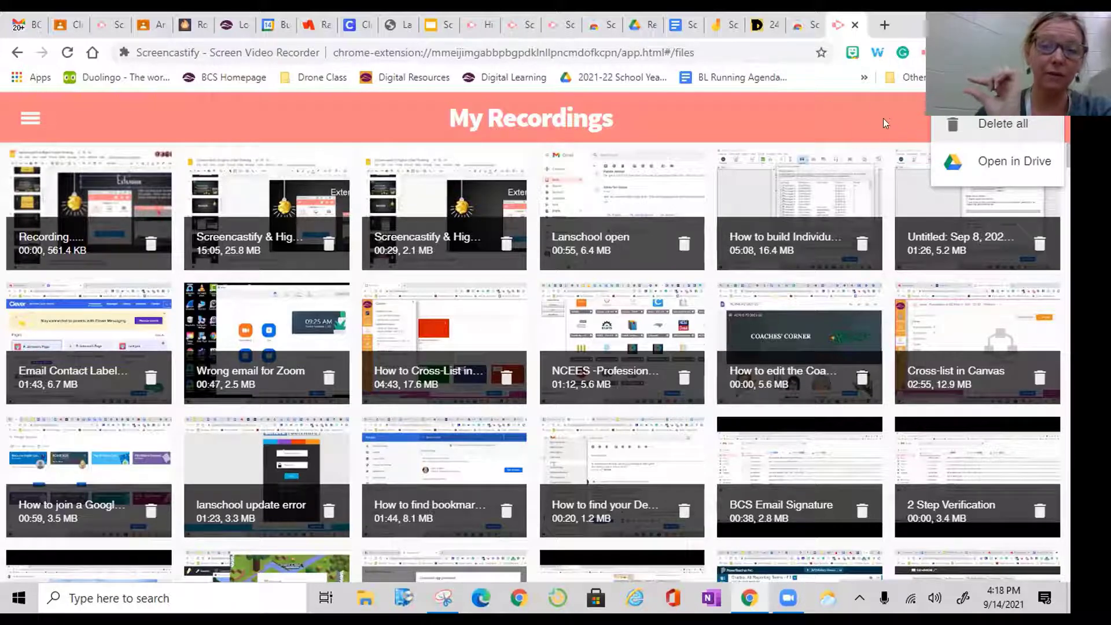
pyautogui.click(987, 170)
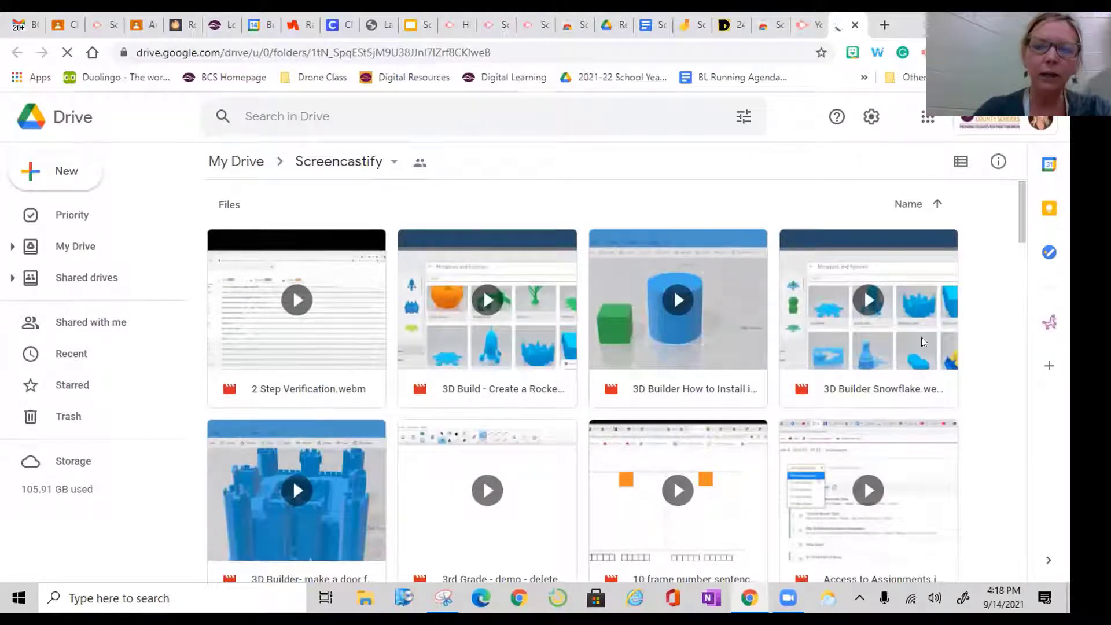
pyautogui.rightClick(883, 335)
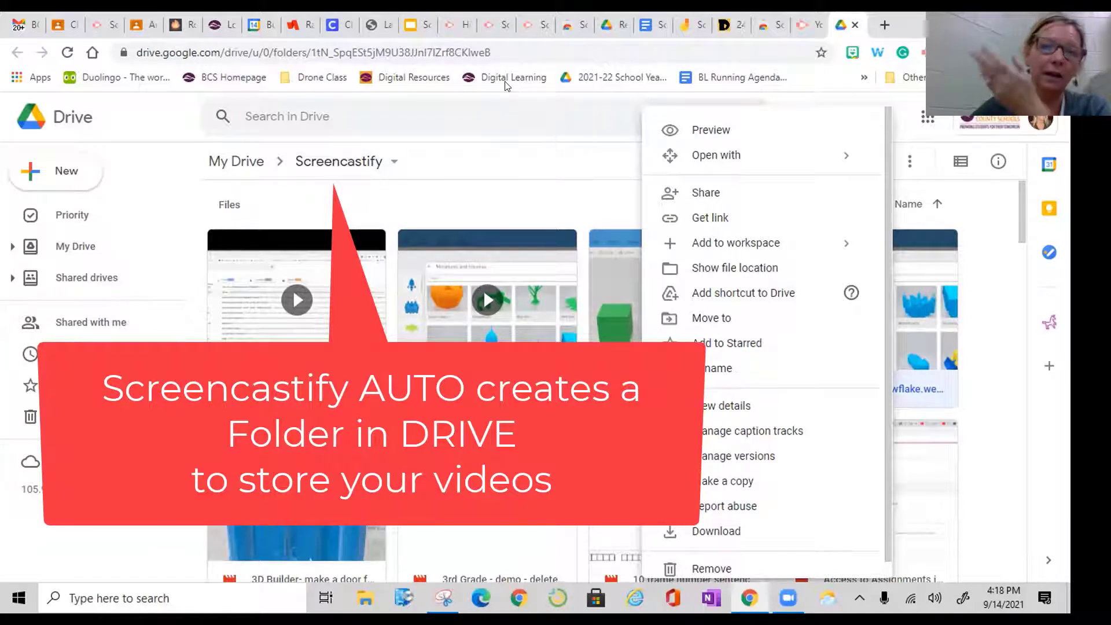
pyautogui.press('Escape')
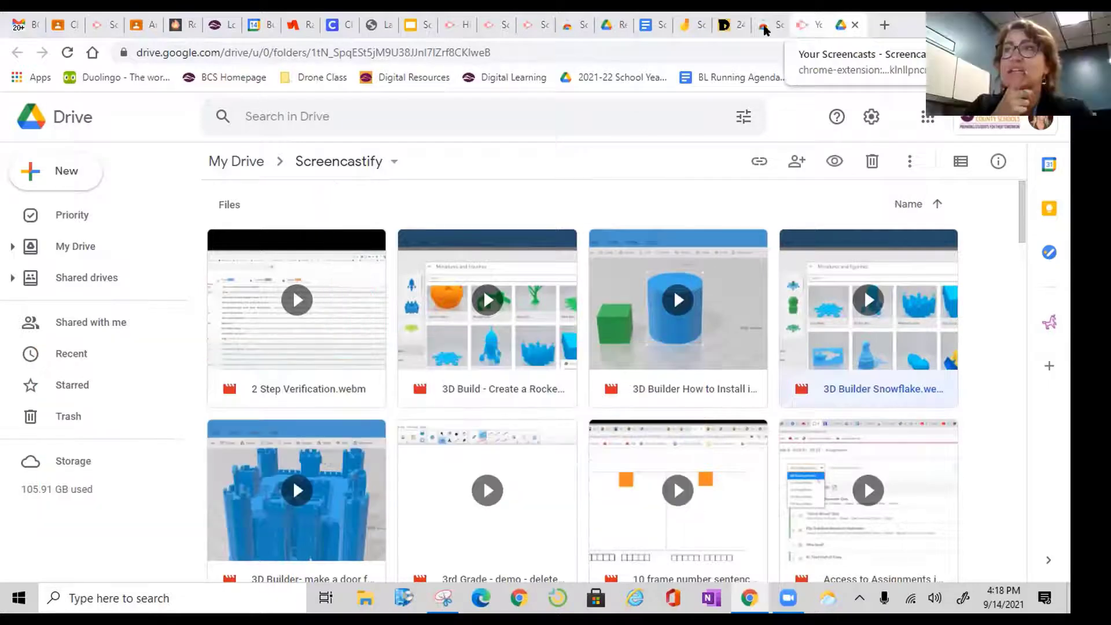
# - Back in My Recordings, play the first recording, pause it after about 3 seconds and open it in the Screencastify editor
pyautogui.click(806, 24)
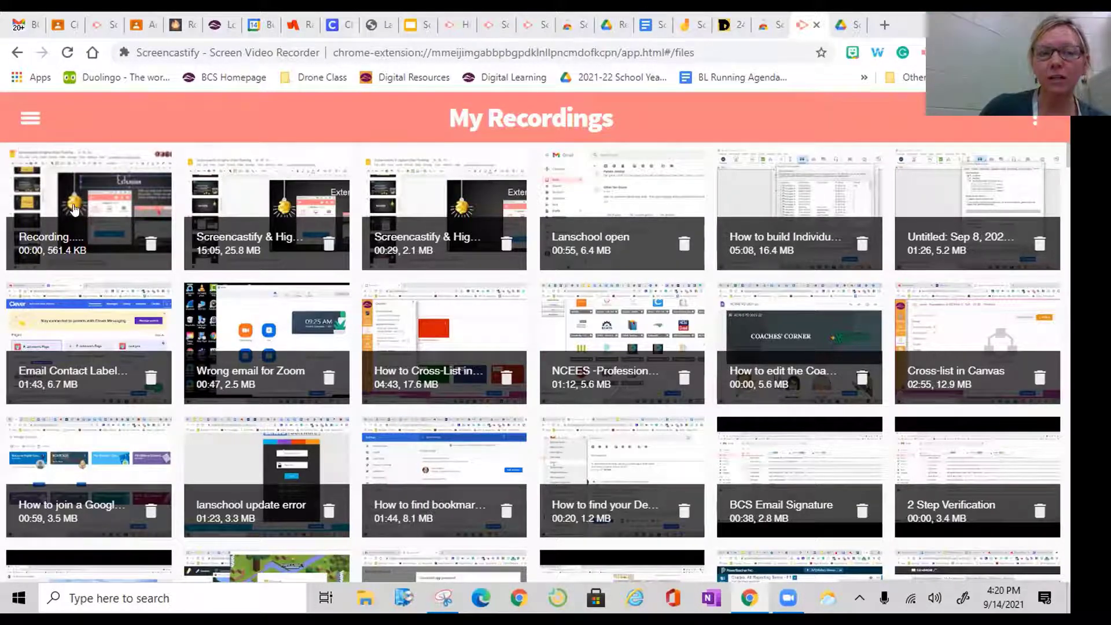
pyautogui.click(109, 210)
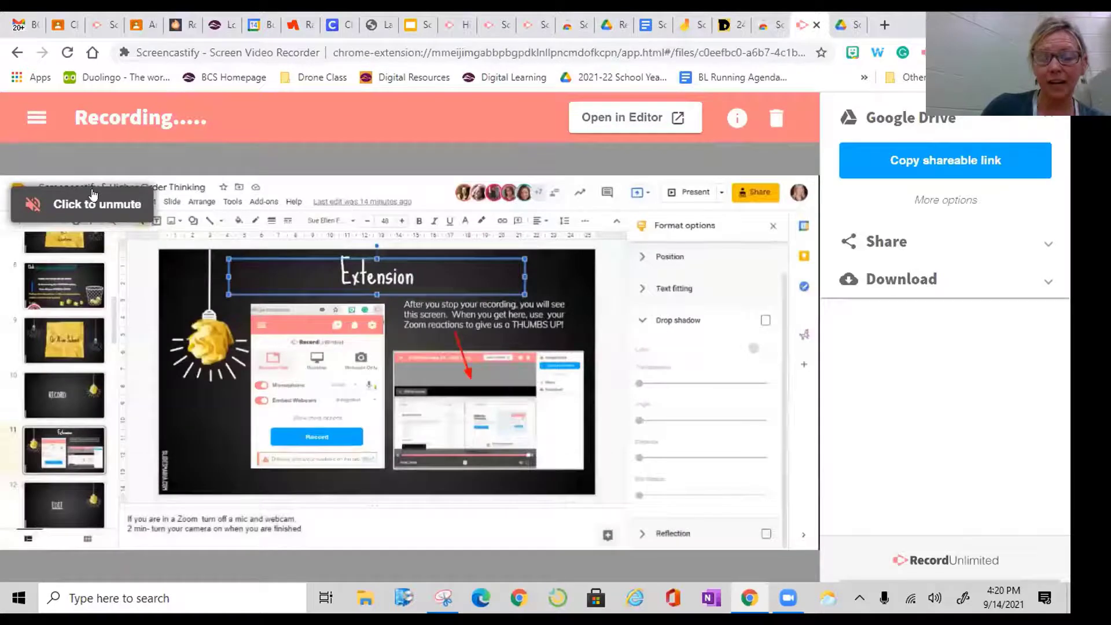
pyautogui.moveTo(154, 174)
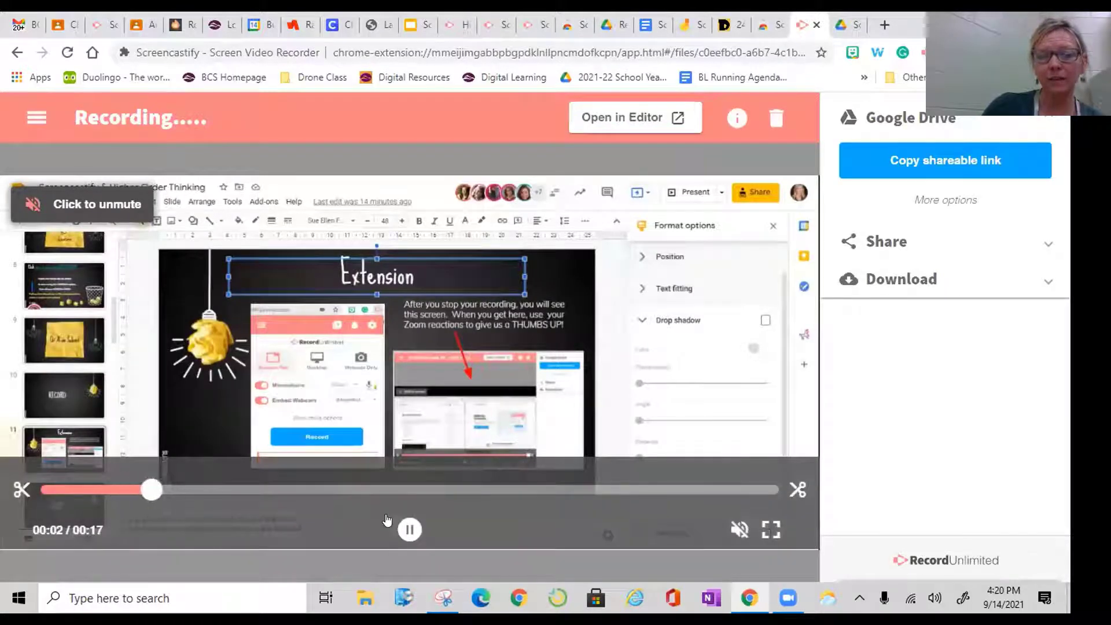
pyautogui.click(408, 528)
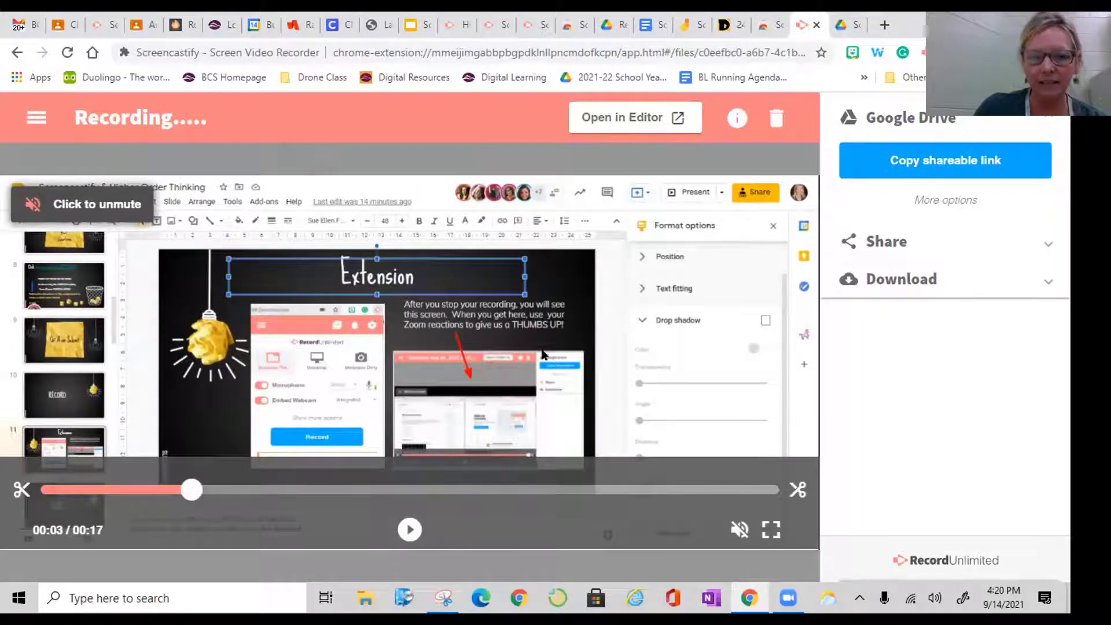
pyautogui.click(624, 120)
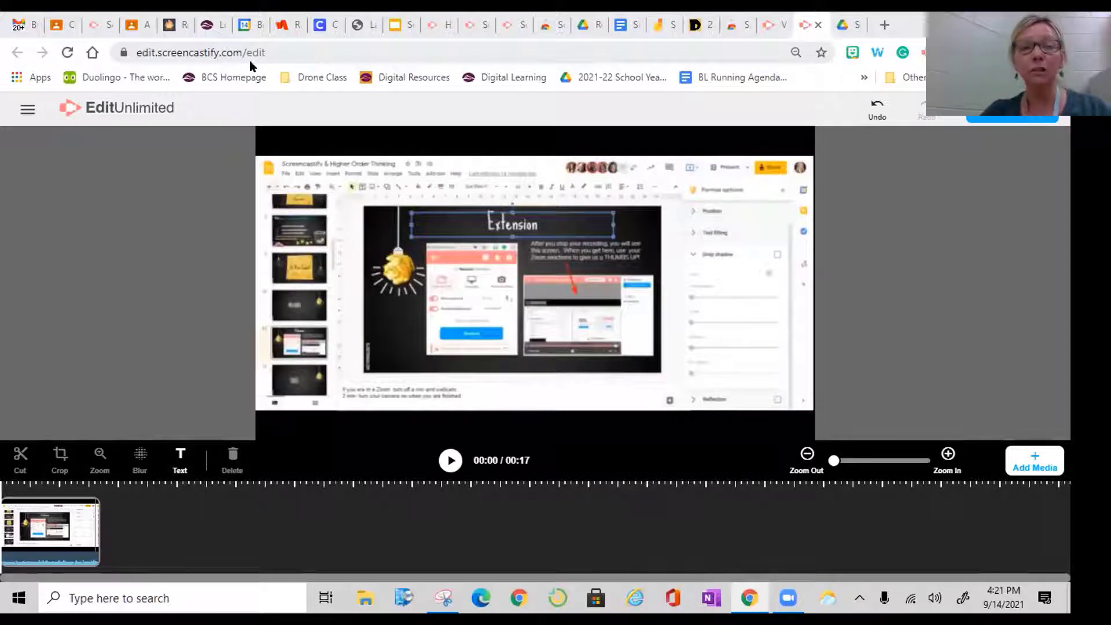
# - Copy the editor address edit.screencastify.com/edit, load it in a new browser tab and show the options for adding media
pyautogui.click(157, 54)
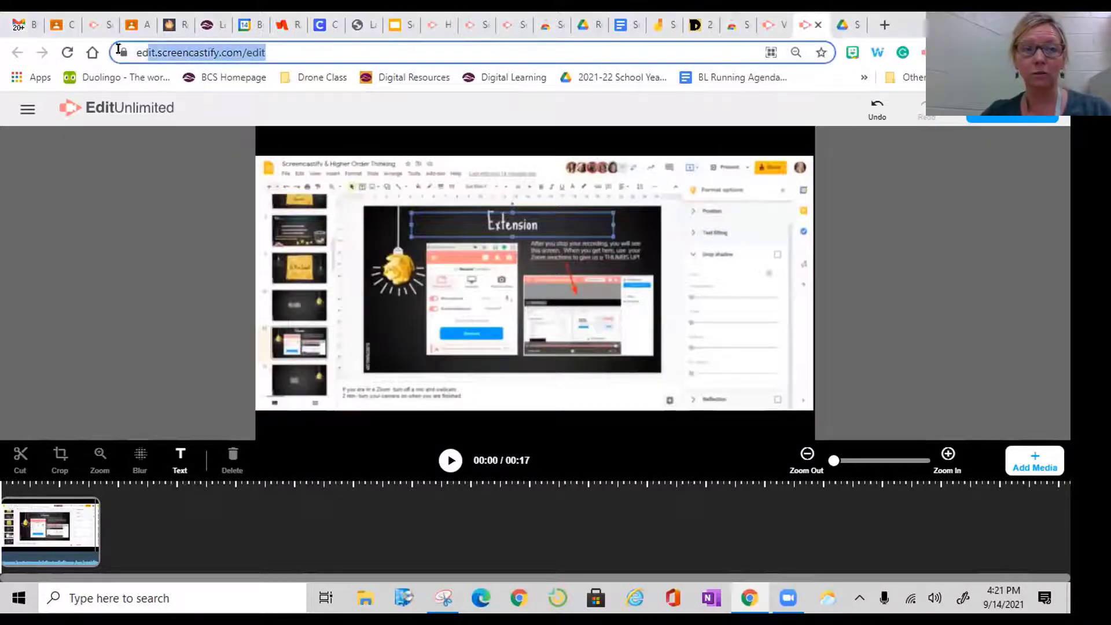
pyautogui.rightClick(157, 53)
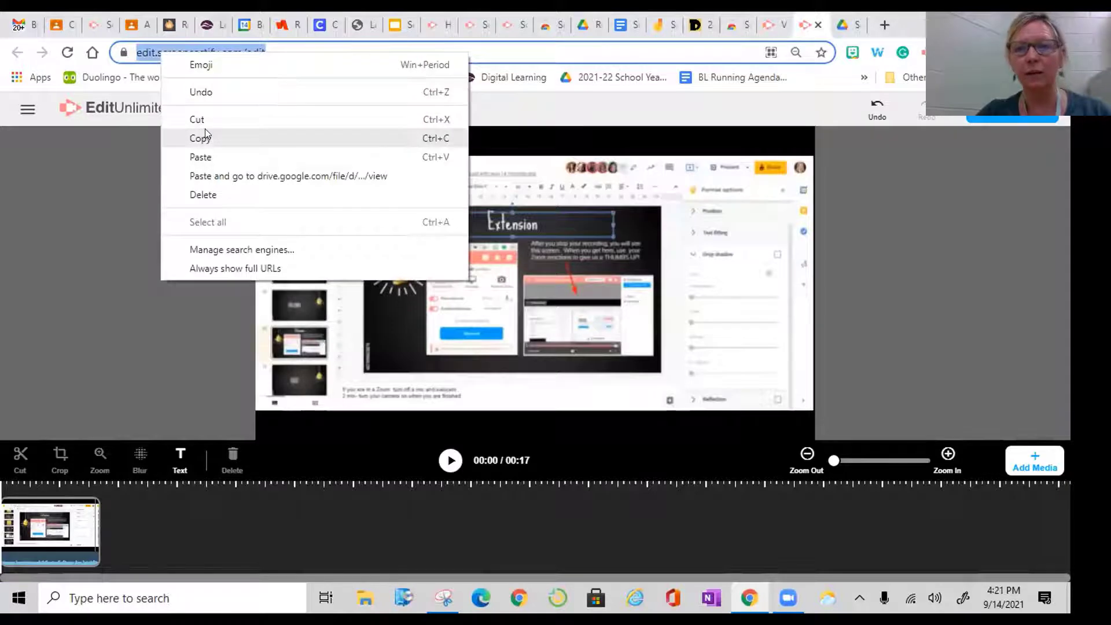
pyautogui.click(203, 136)
pyautogui.click(885, 25)
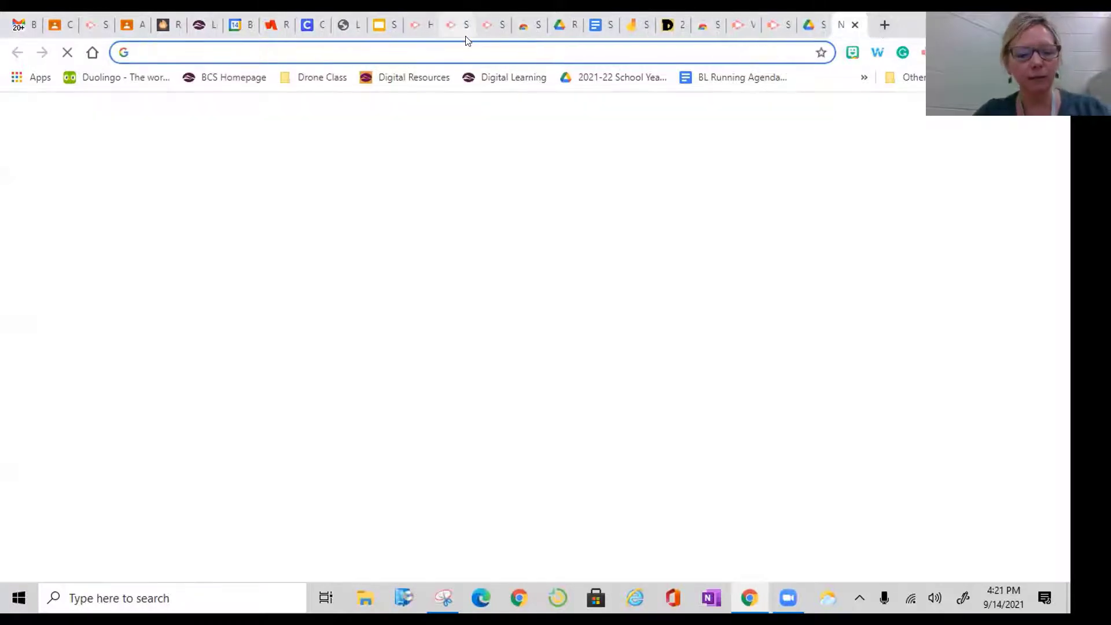
pyautogui.hotkey('ctrl', 'v')
pyautogui.press('Return')
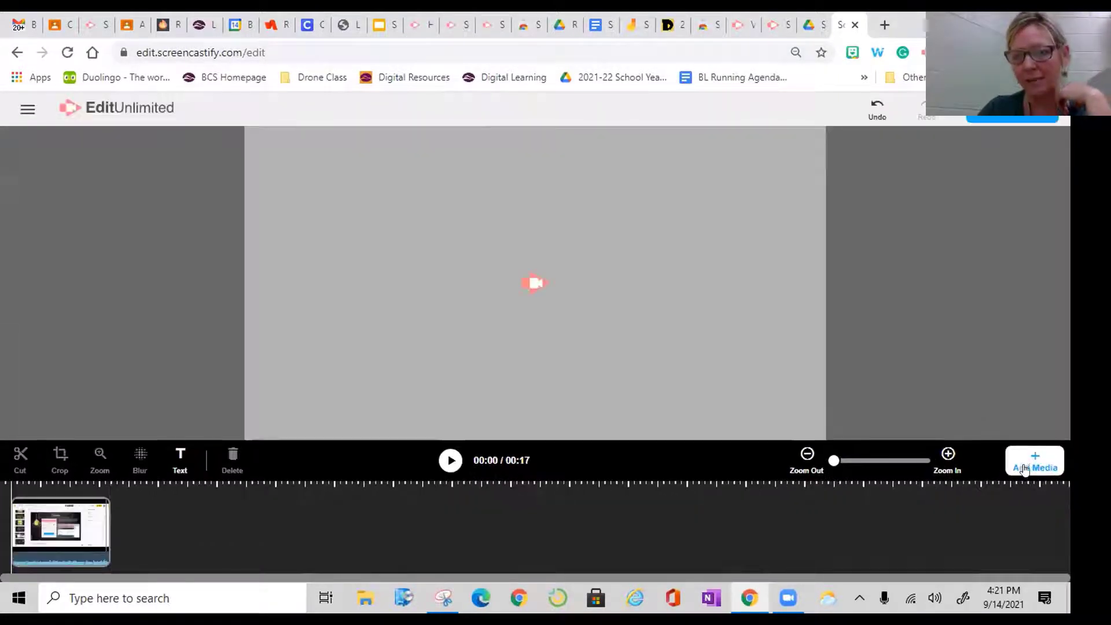
pyautogui.click(1028, 460)
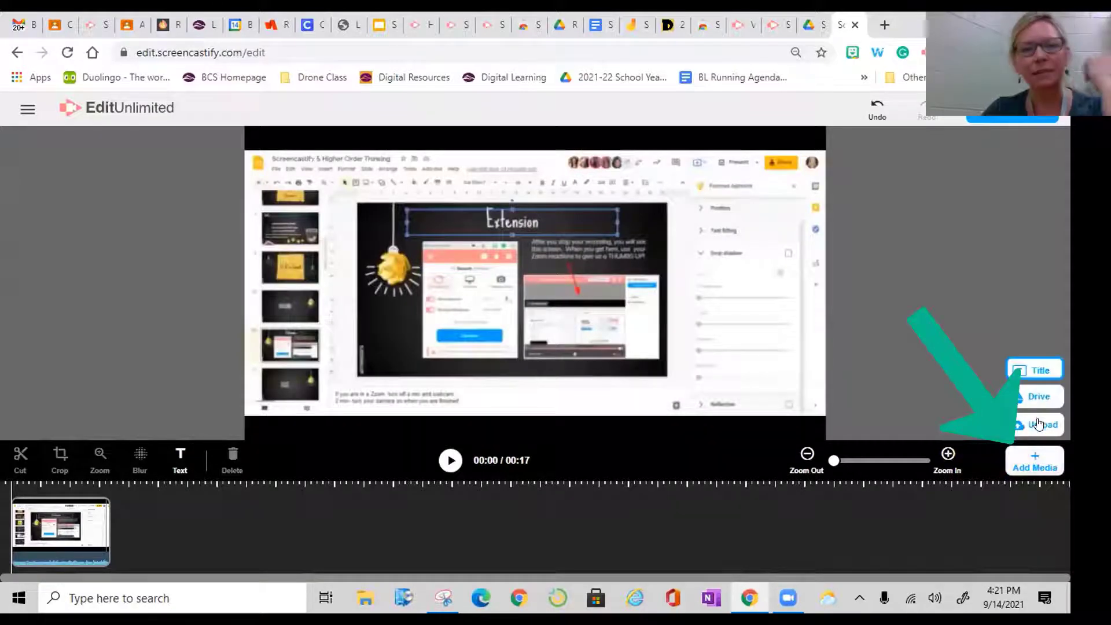